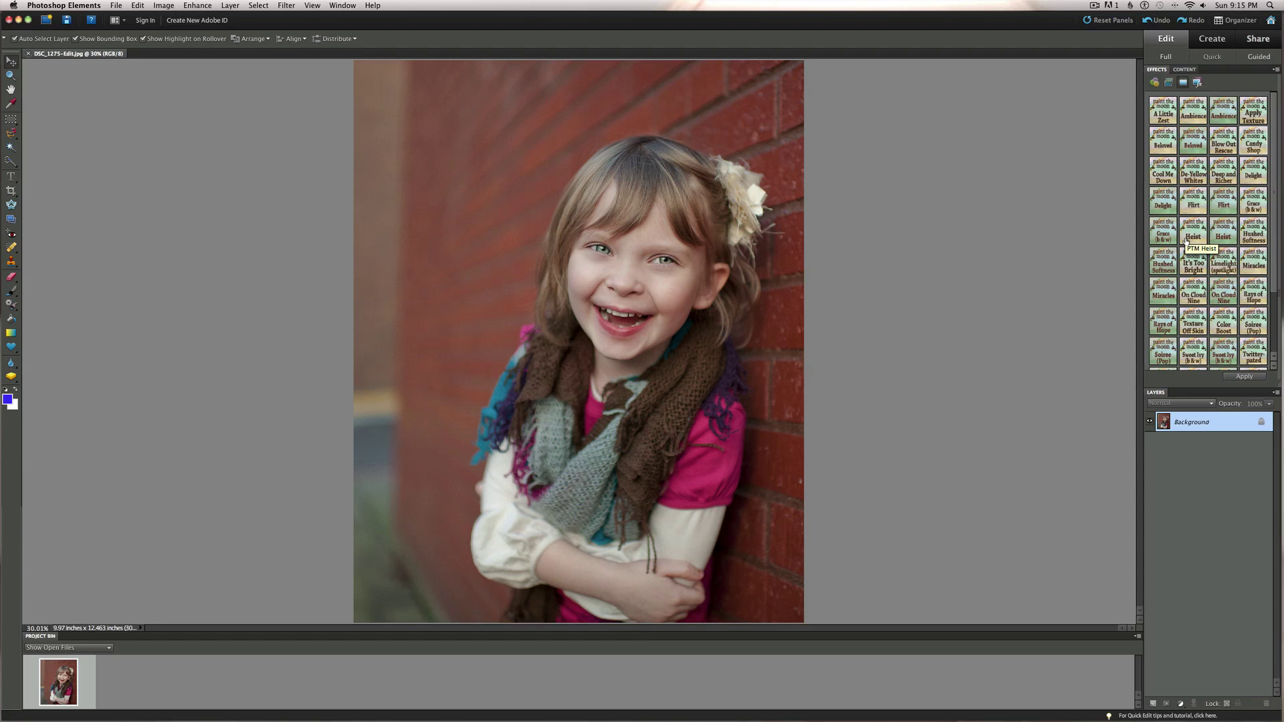
Run the PTM Heist effect on the portrait, continuing past the high-resolution warning.
double_click(1190, 238)
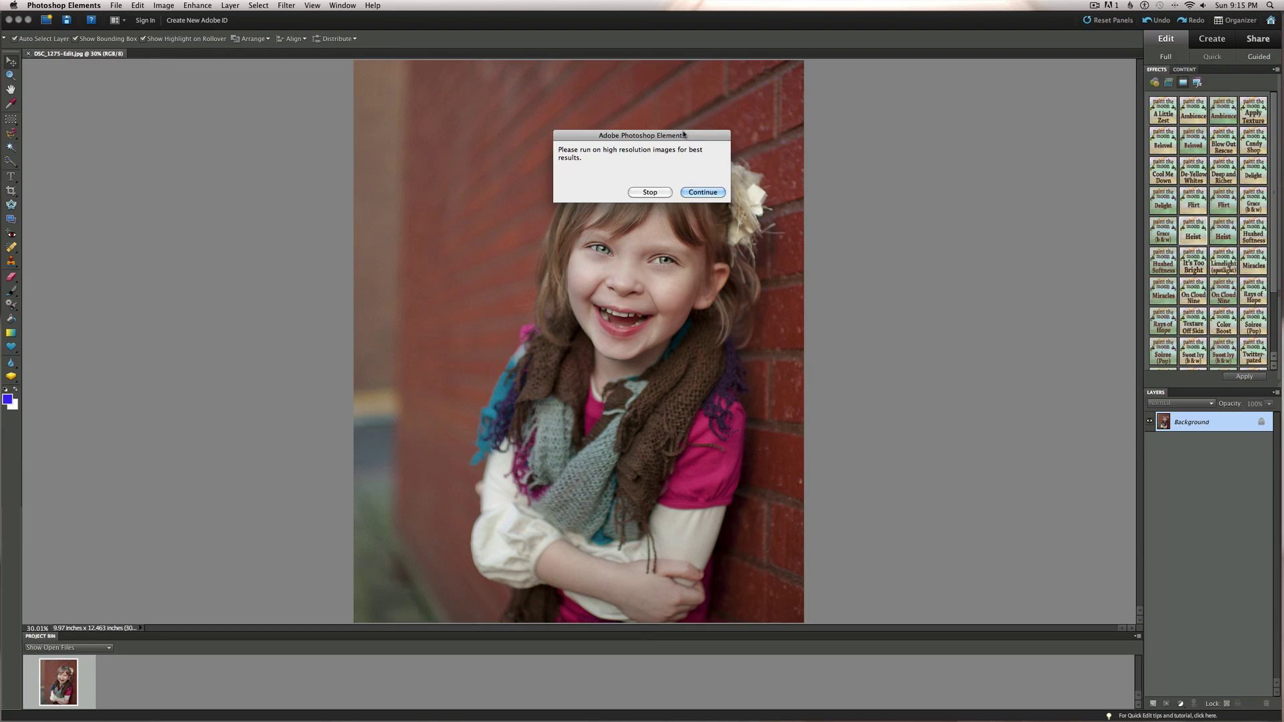
click(703, 192)
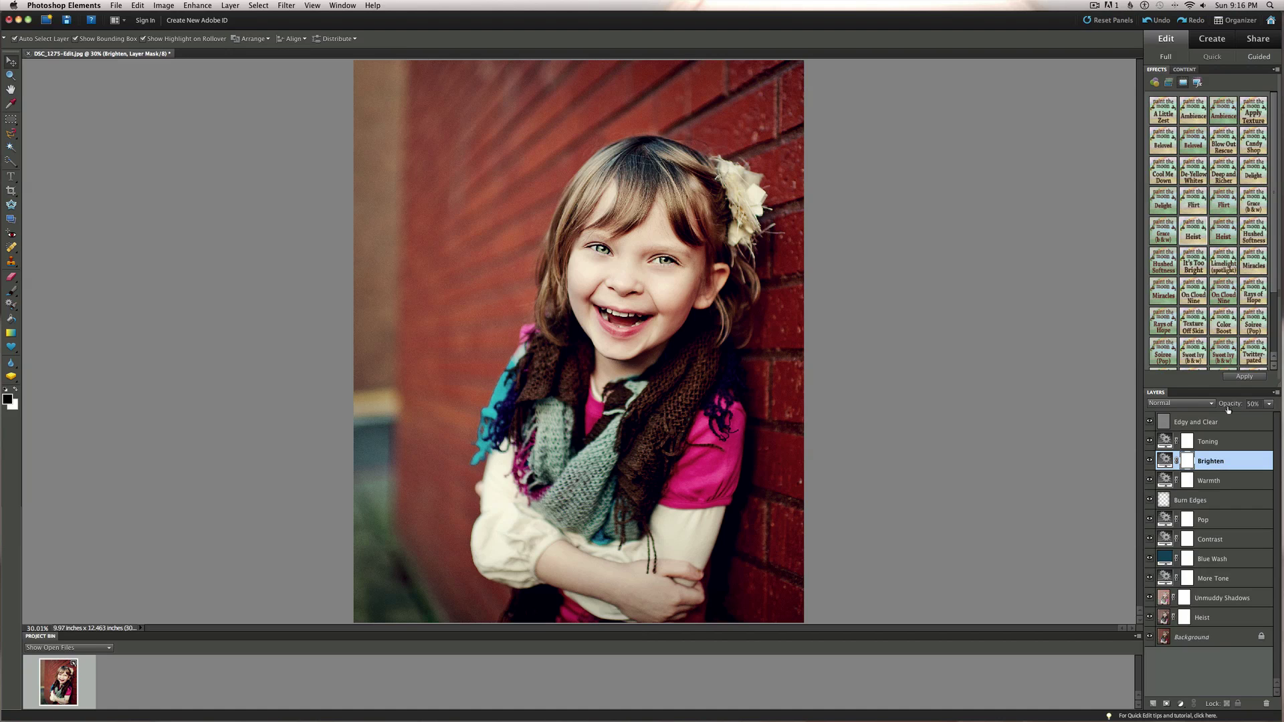
Nudge the Warmth layer's opacity slightly and fade the Heist layer from 73% to 50%.
click(1220, 482)
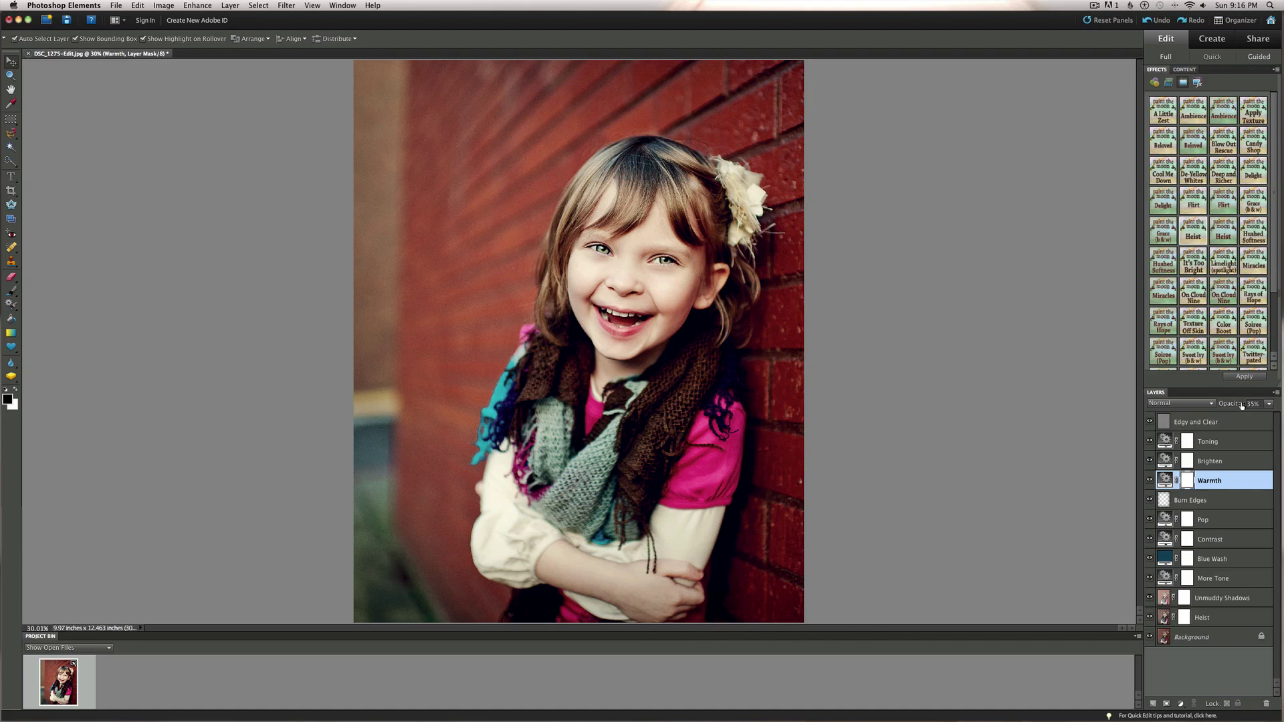
drag(1236, 406, 1233, 406)
double_click(1221, 618)
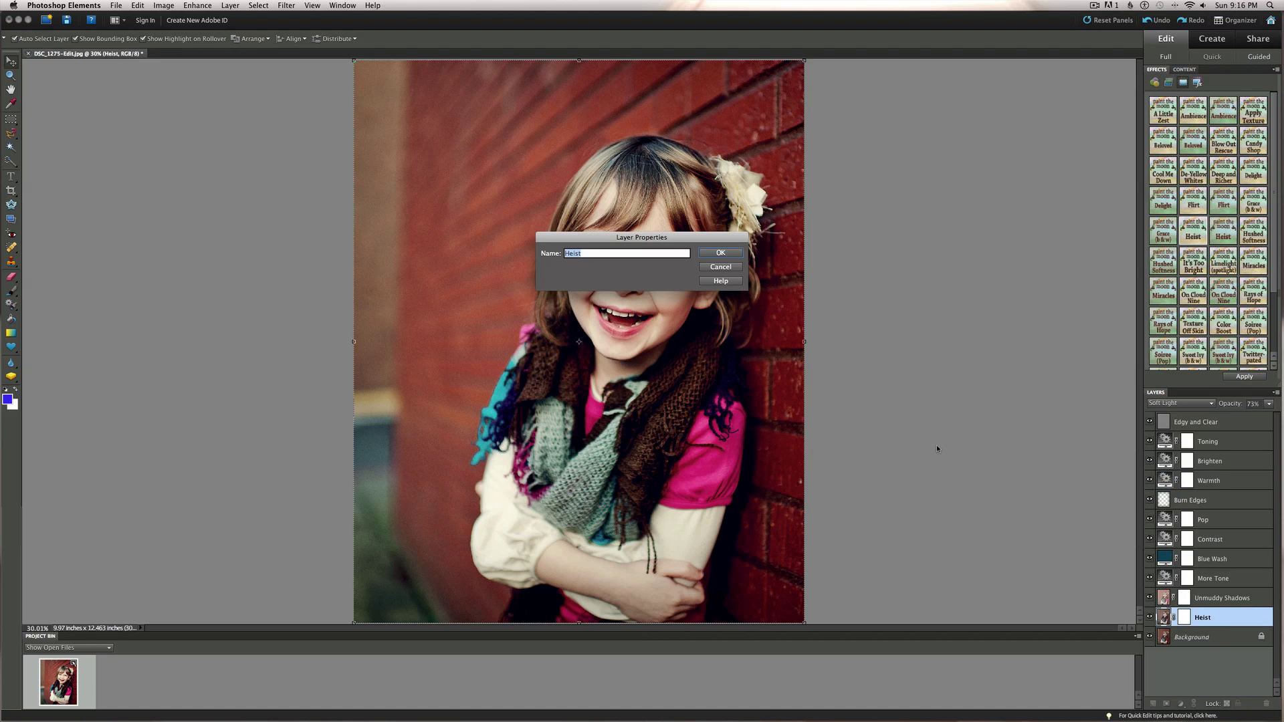
key(Return)
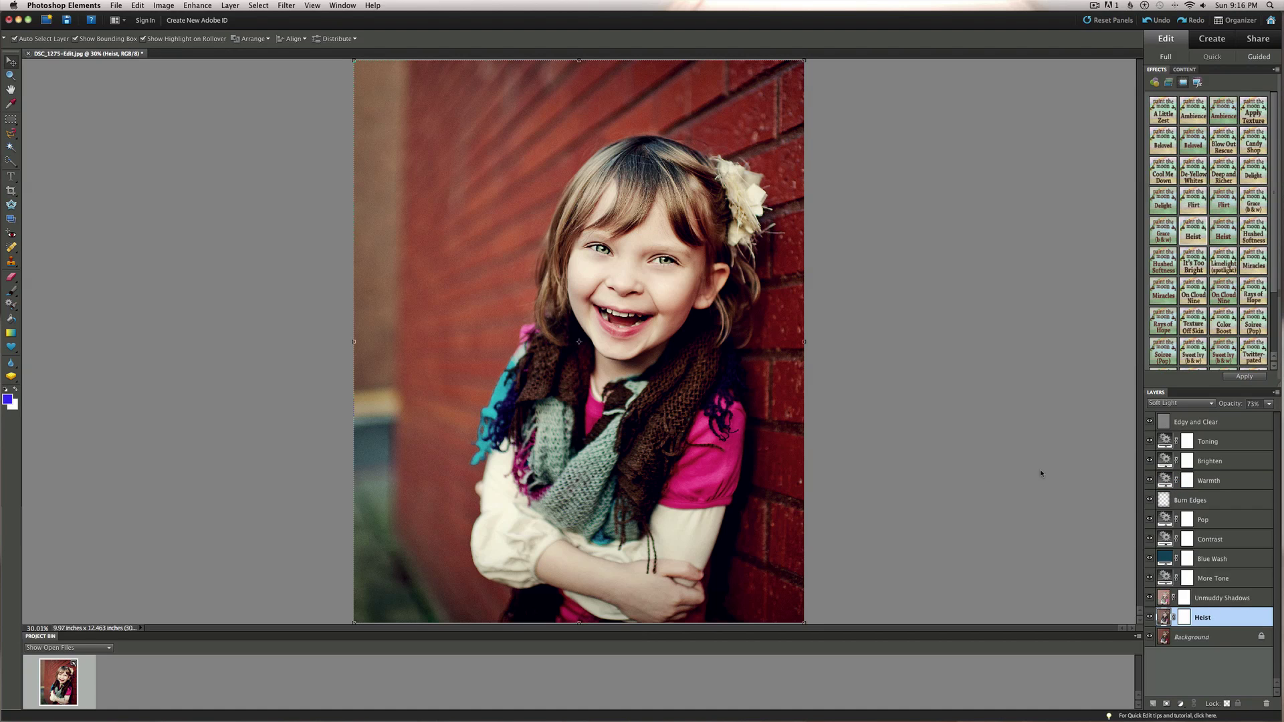
drag(1239, 406, 1229, 408)
Flatten the image from the Layers panel menu so only Background remains.
right_click(1229, 516)
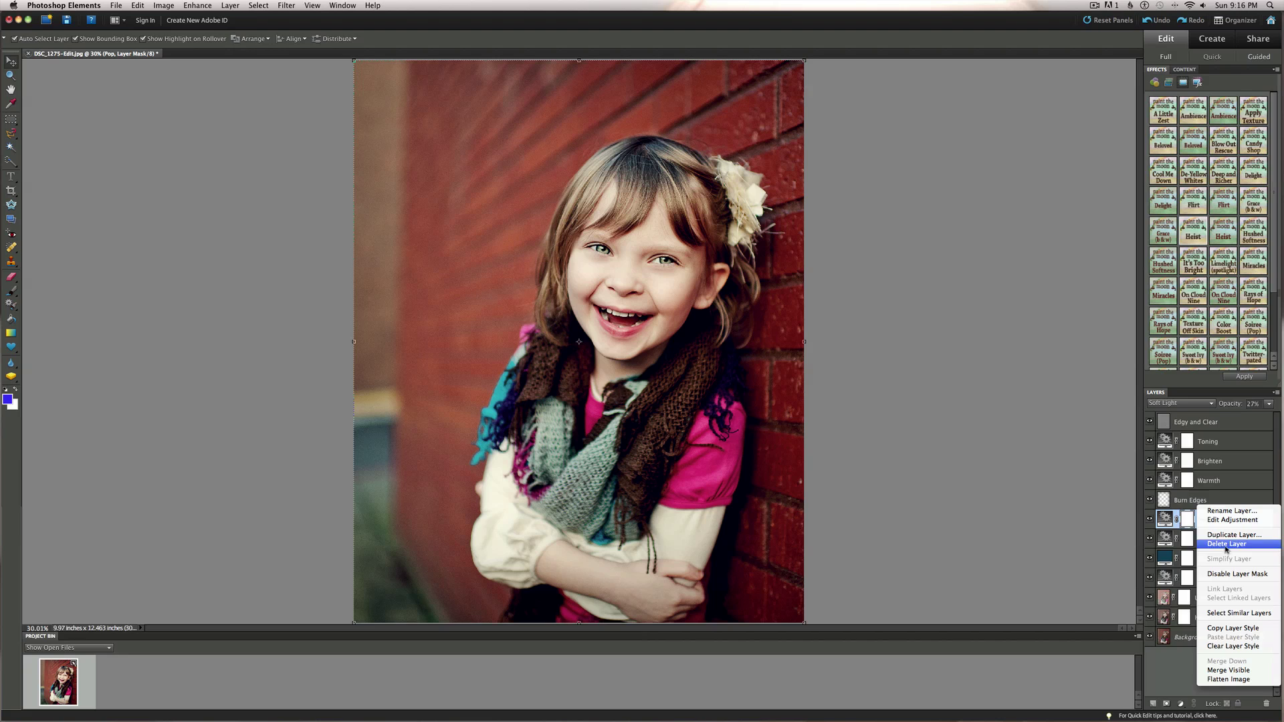
click(1223, 680)
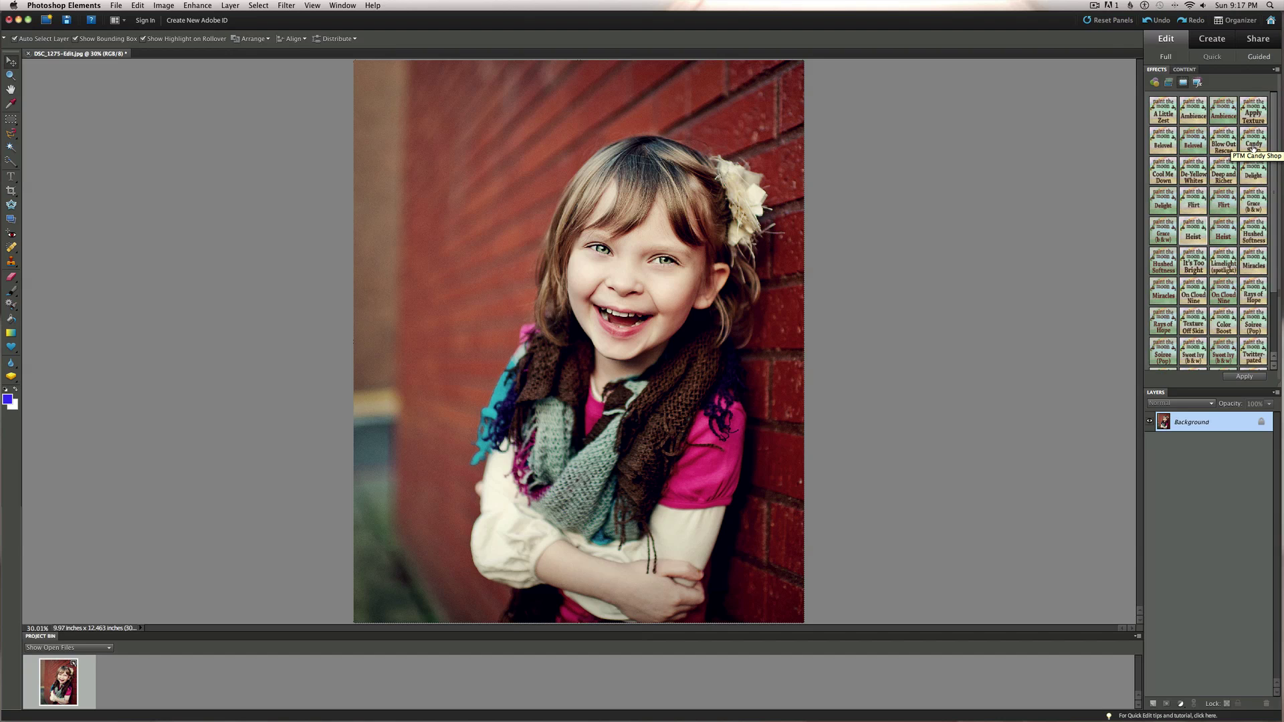
Run PTM Candy Shop past both messages and turn on Vintage Denim Haze and 24k Pop.
double_click(1254, 149)
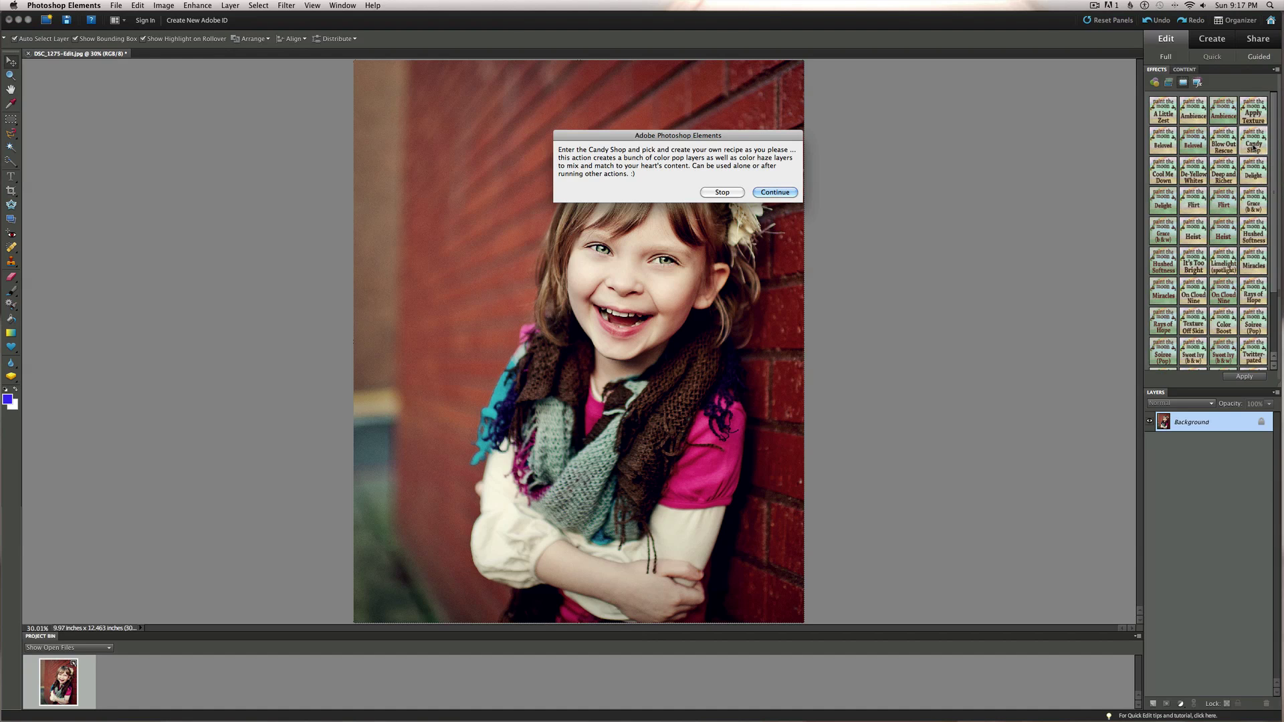
key(Return)
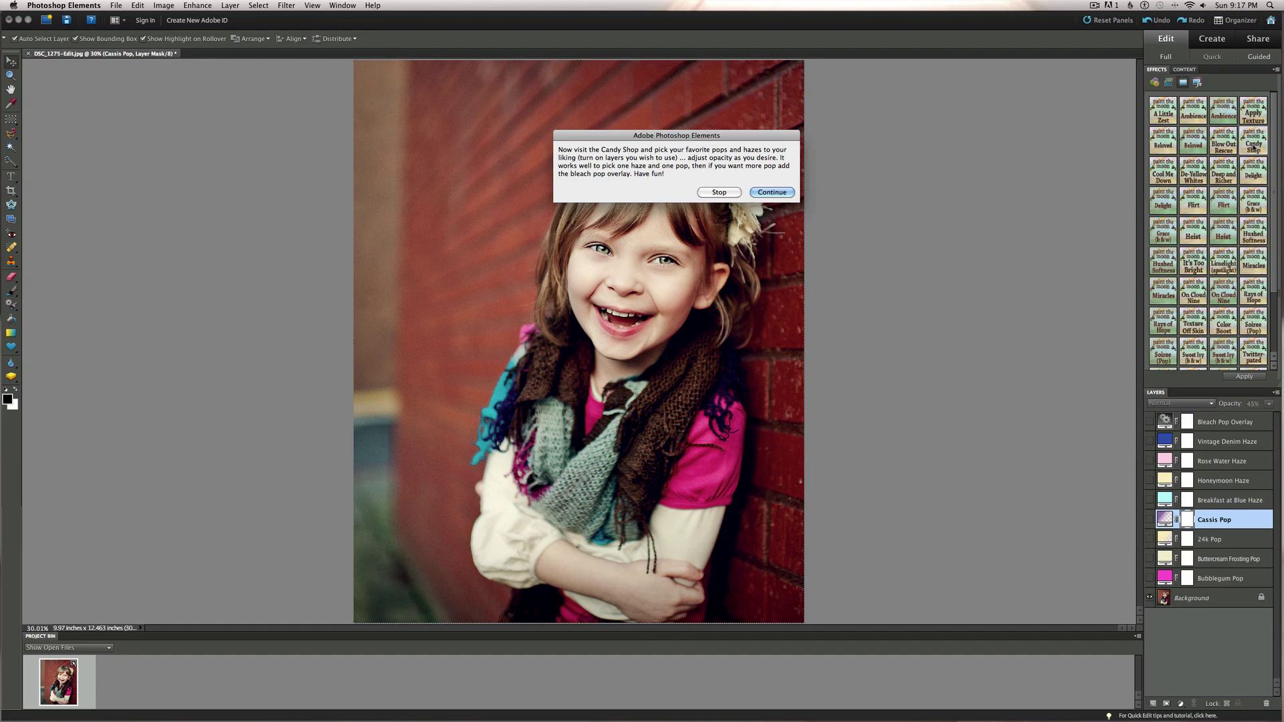
click(761, 192)
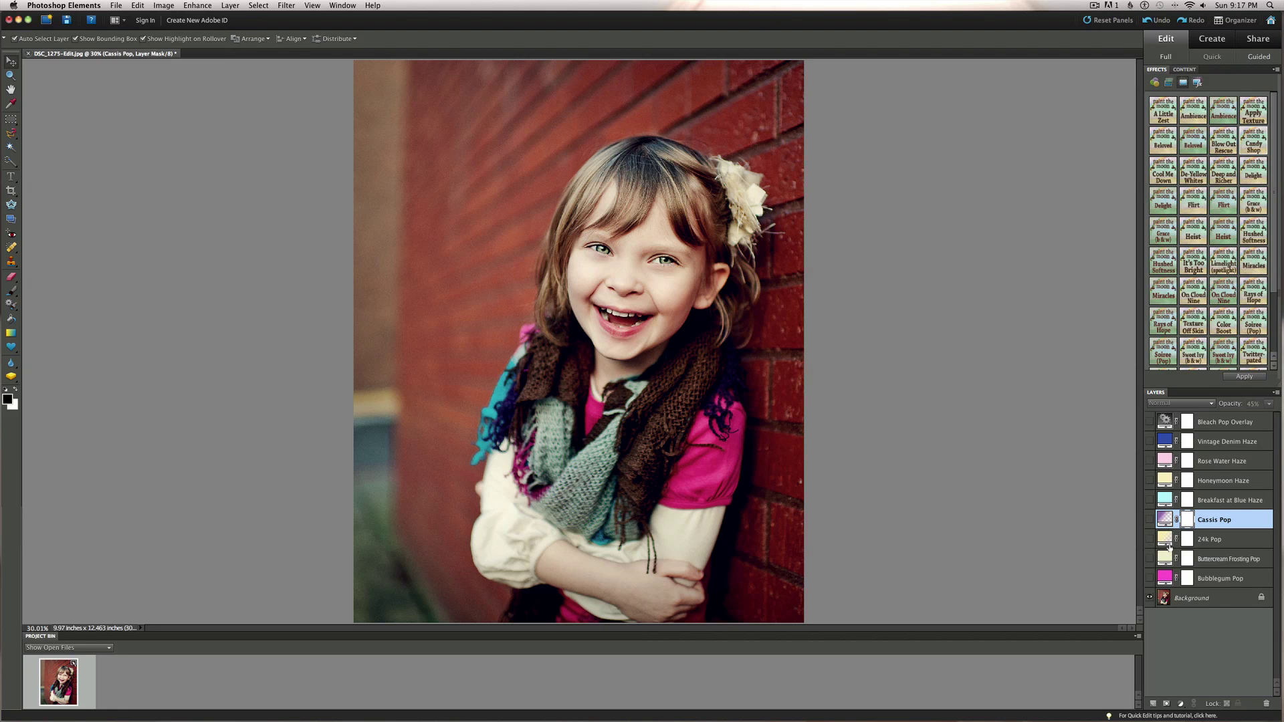
click(1151, 443)
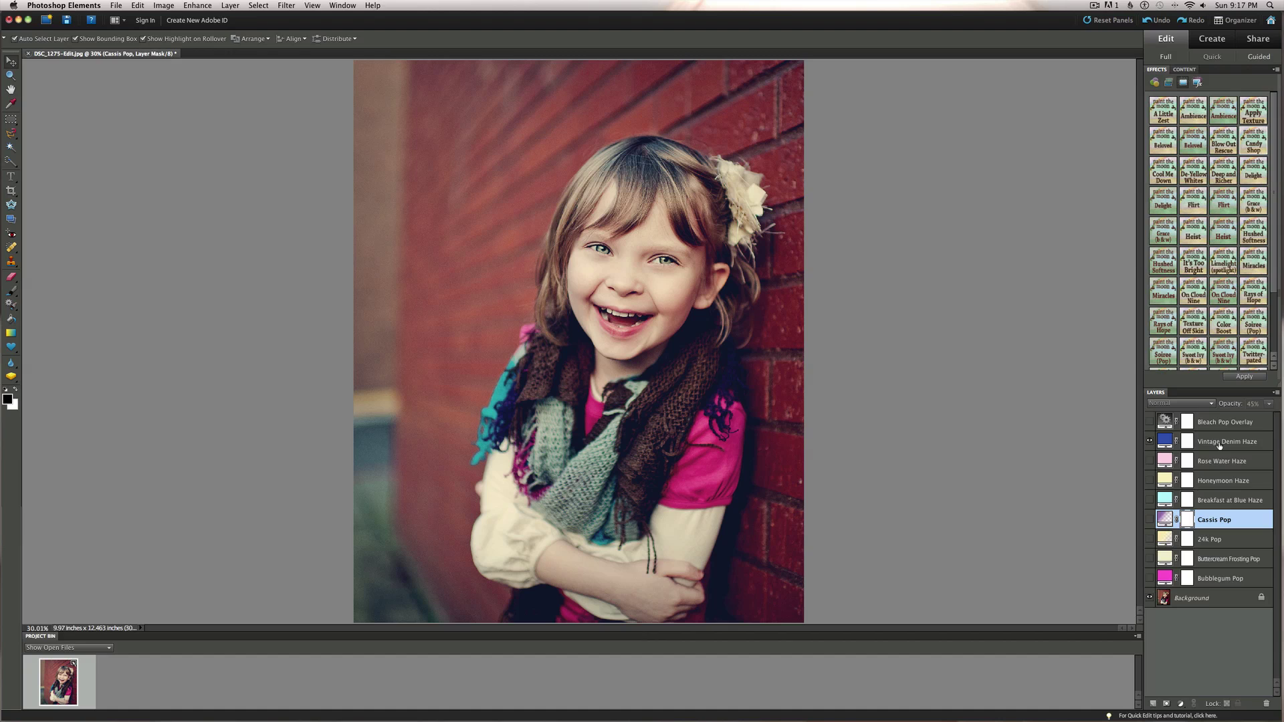
click(1150, 539)
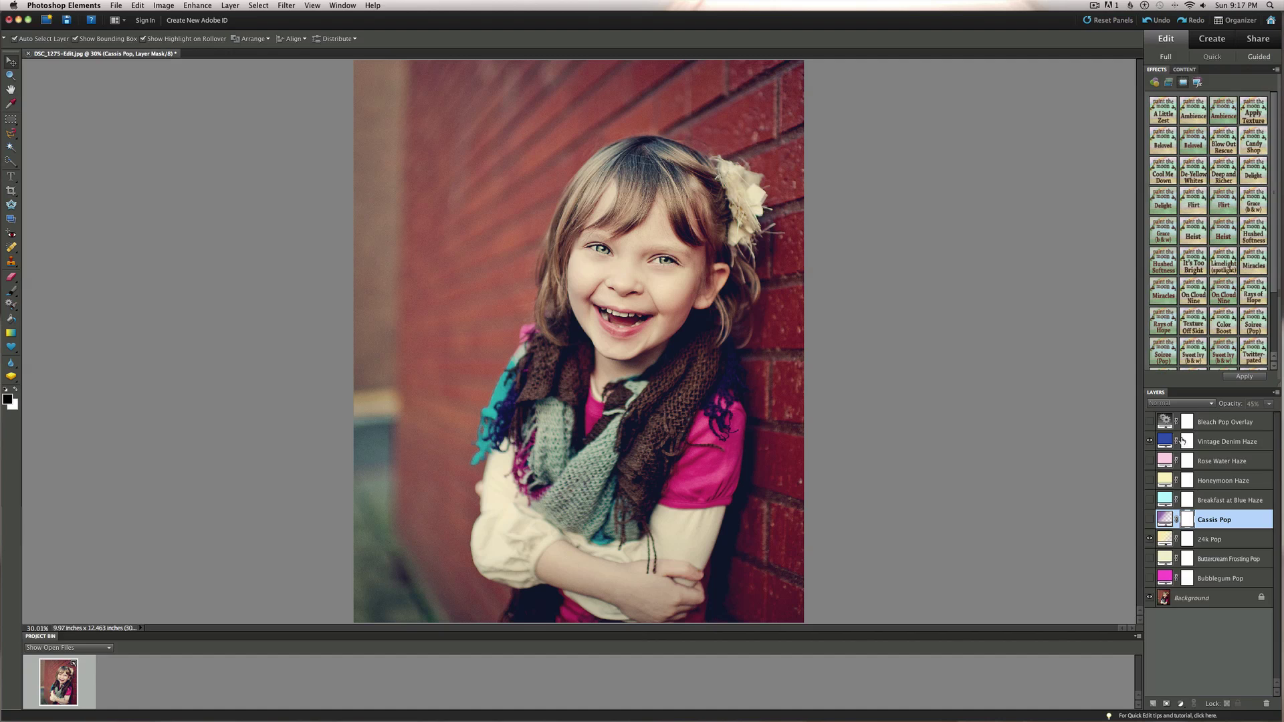
Show Bleach Pop Overlay at 30% opacity, then toggle the effect layers off and on to compare.
click(1150, 422)
click(1195, 425)
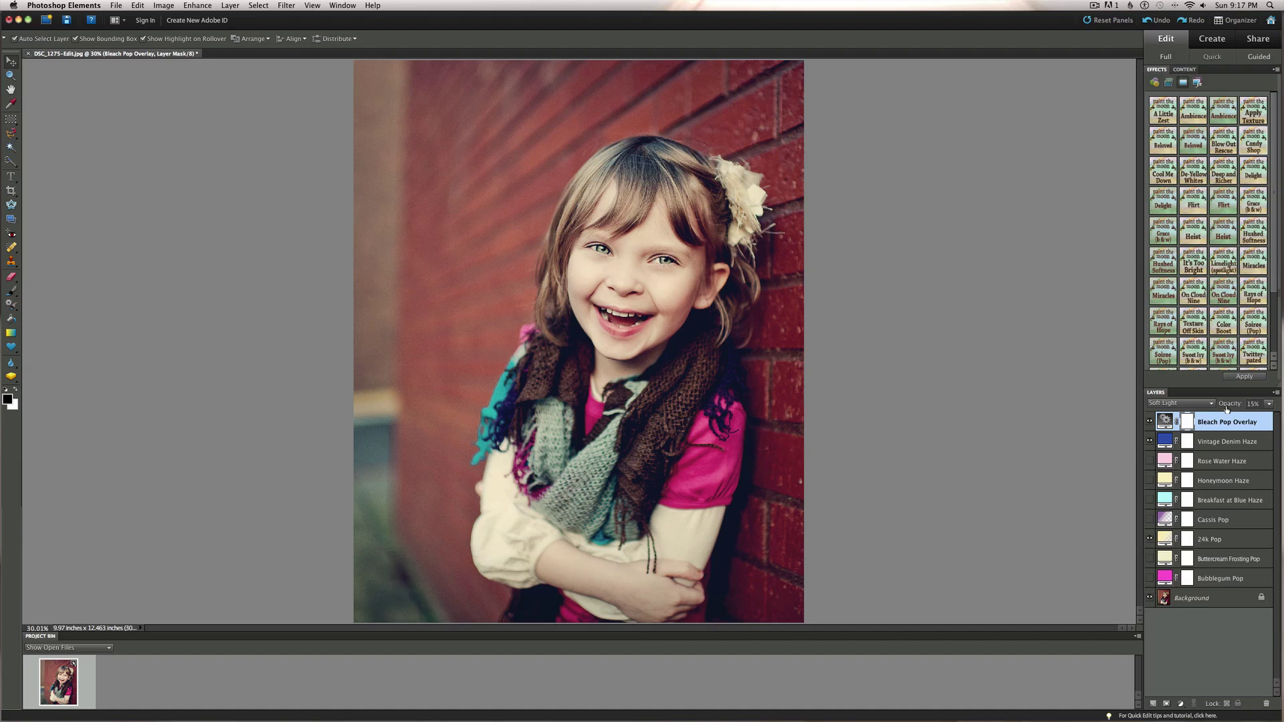
drag(1227, 409, 1231, 409)
alt+click(1150, 599)
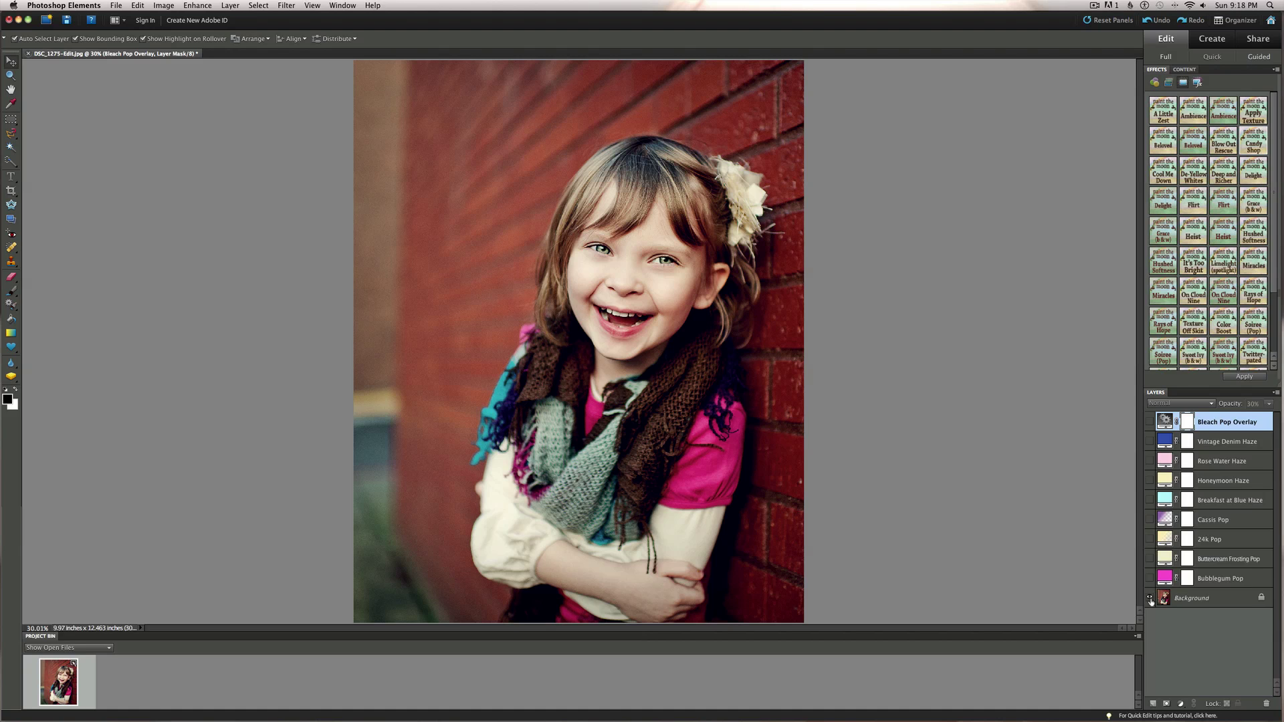
alt+click(1151, 599)
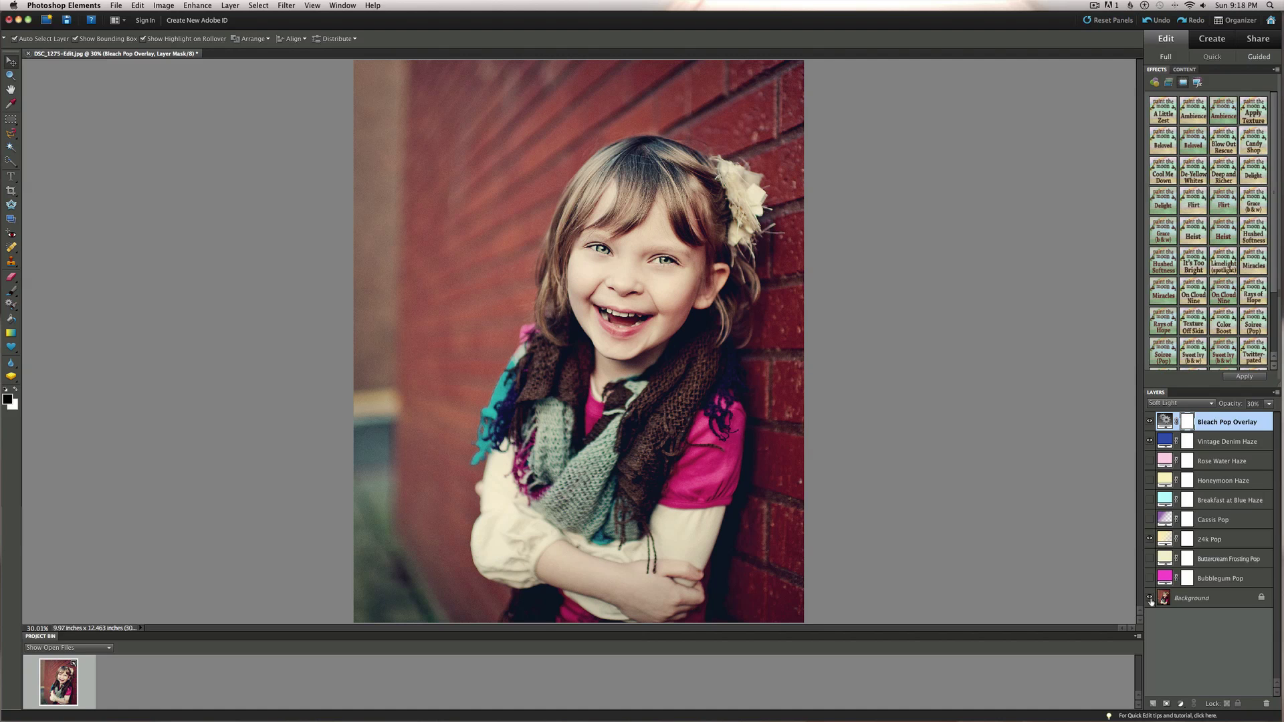
Flatten the Candy Shop layers, discarding hidden ones, then revert the photo with Edit > Revert.
right_click(1193, 593)
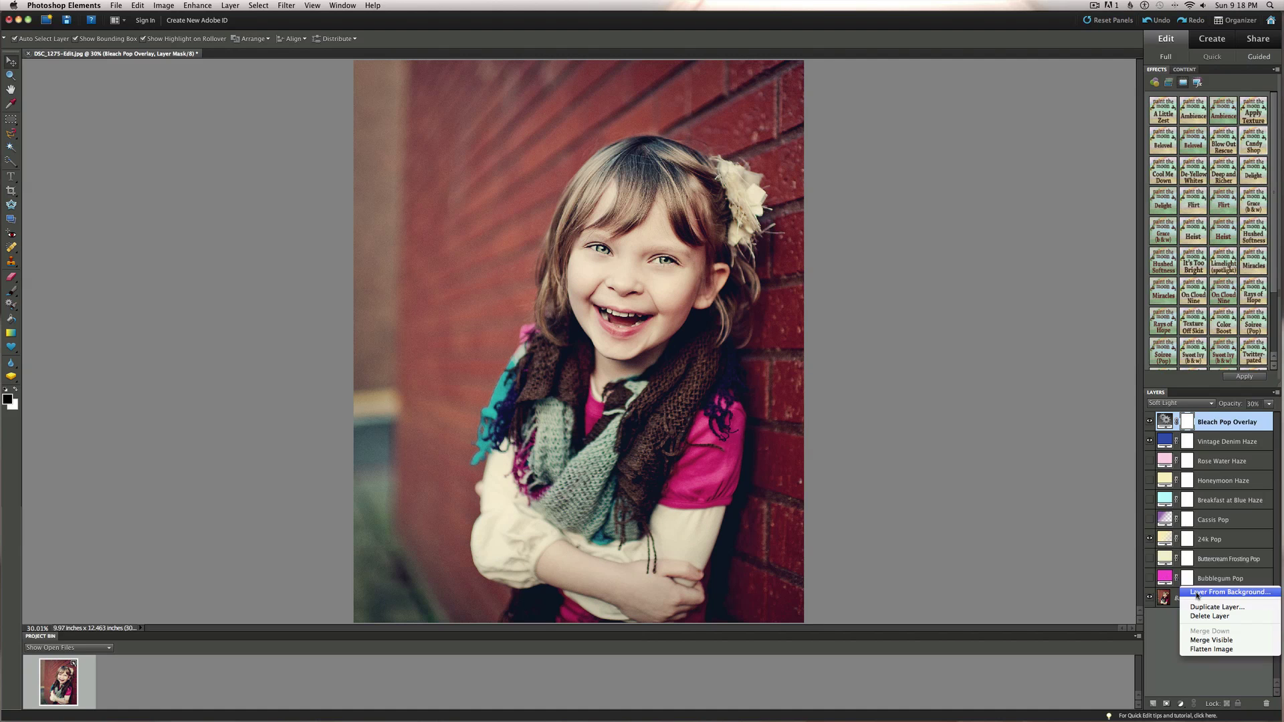
click(1211, 650)
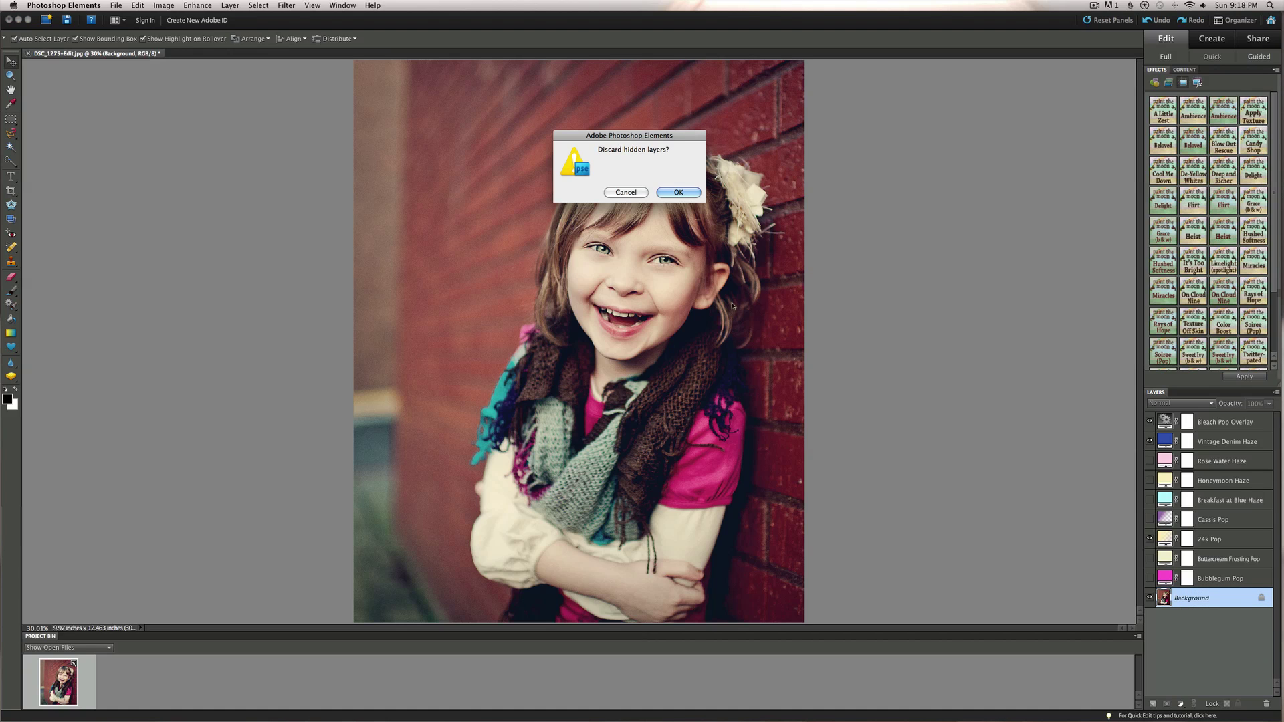
click(682, 192)
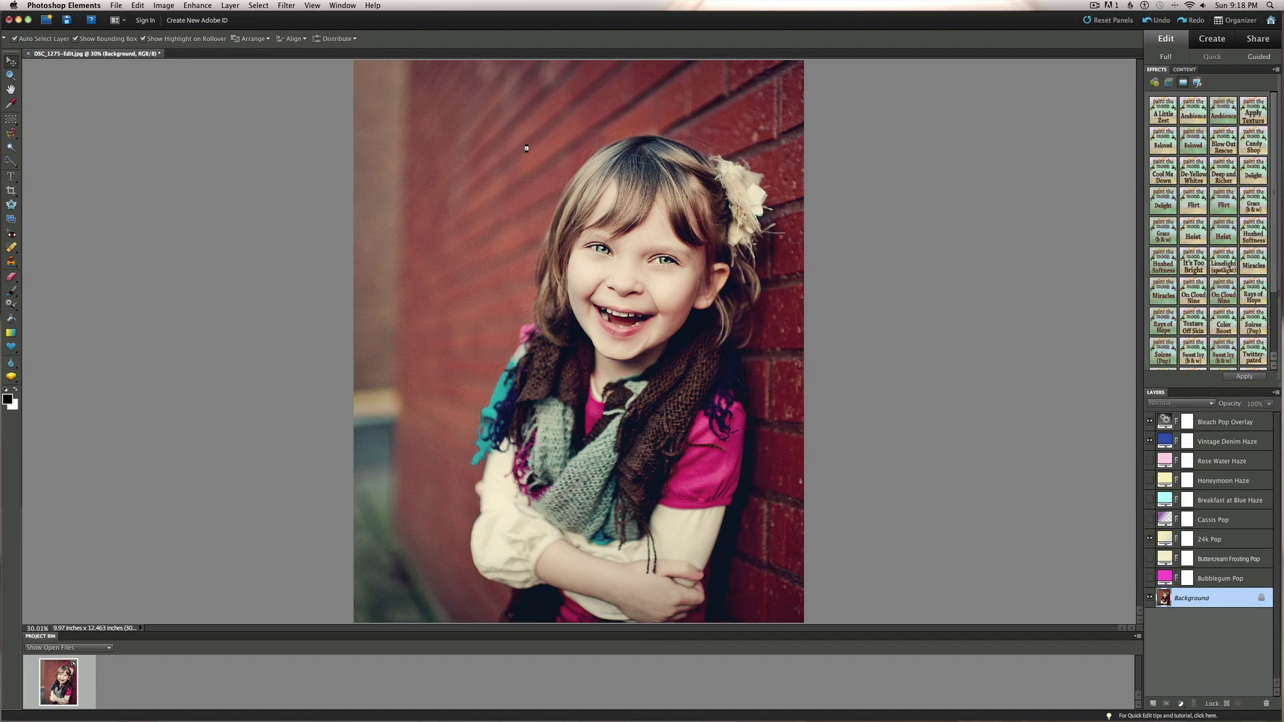
click(137, 5)
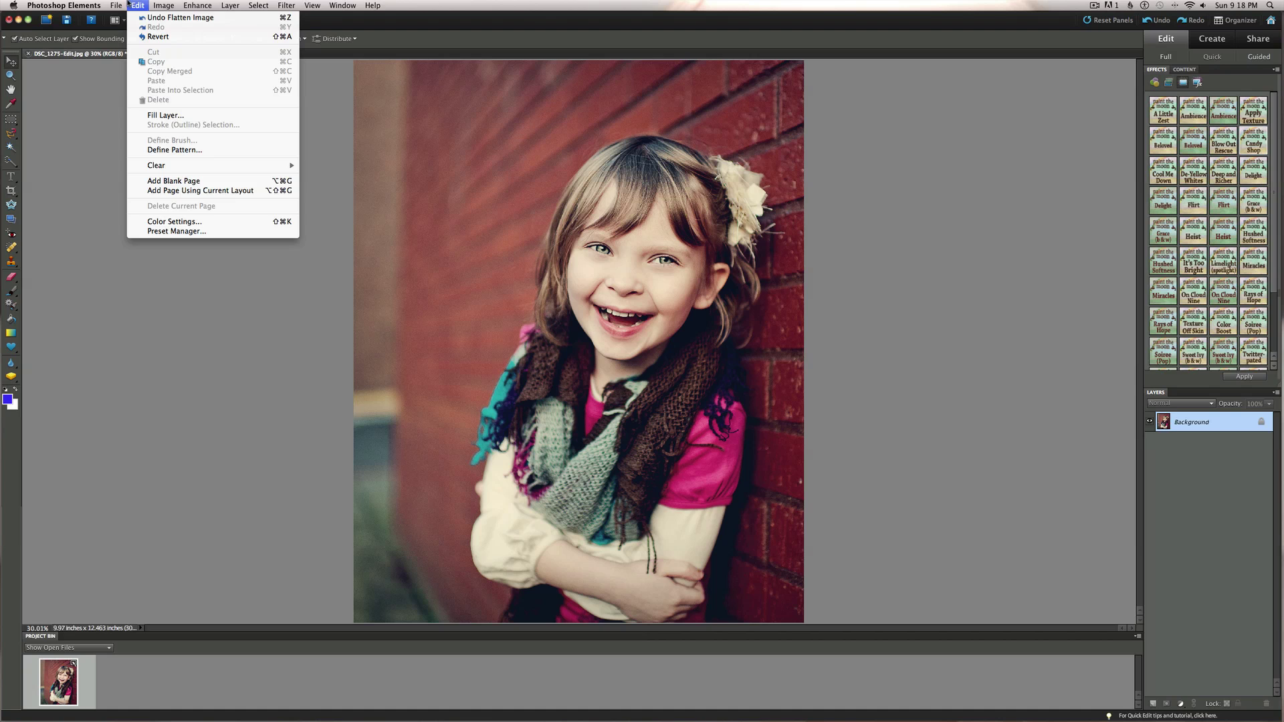
click(142, 36)
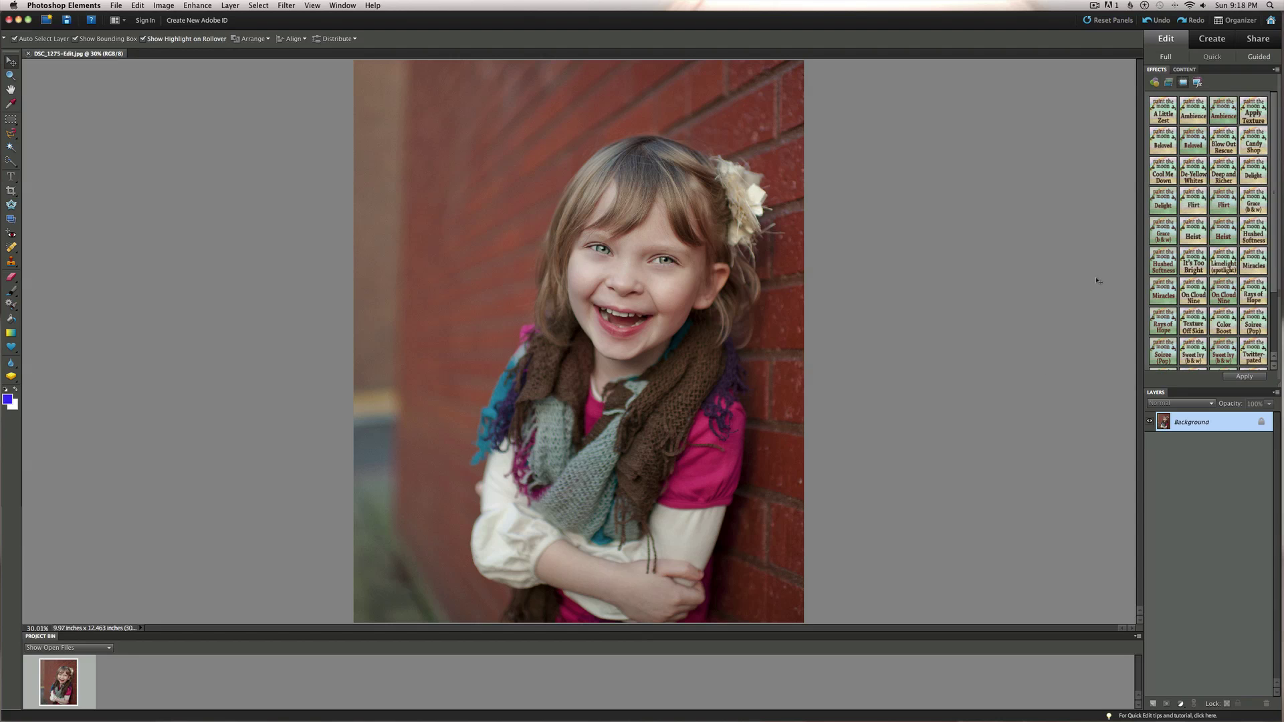
Rerun PTM Heist and lower the Heist – Adjust to Taste group to 75% opacity.
double_click(1222, 239)
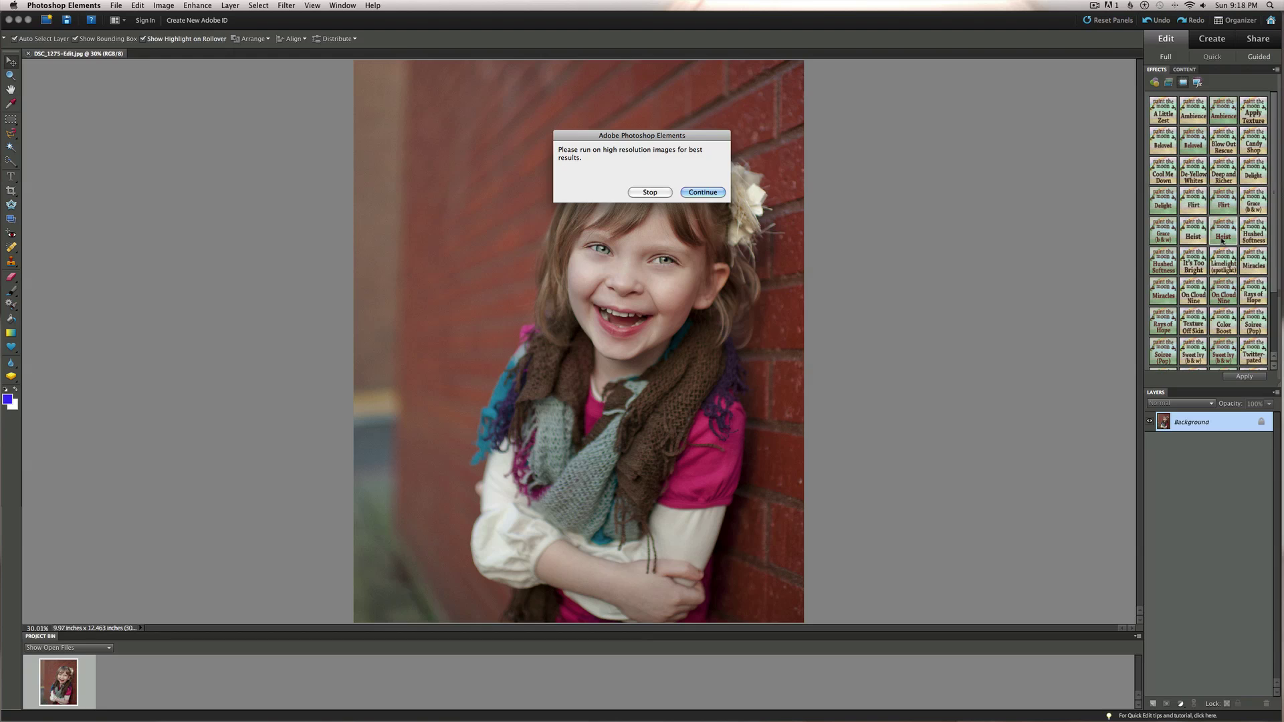
key(Return)
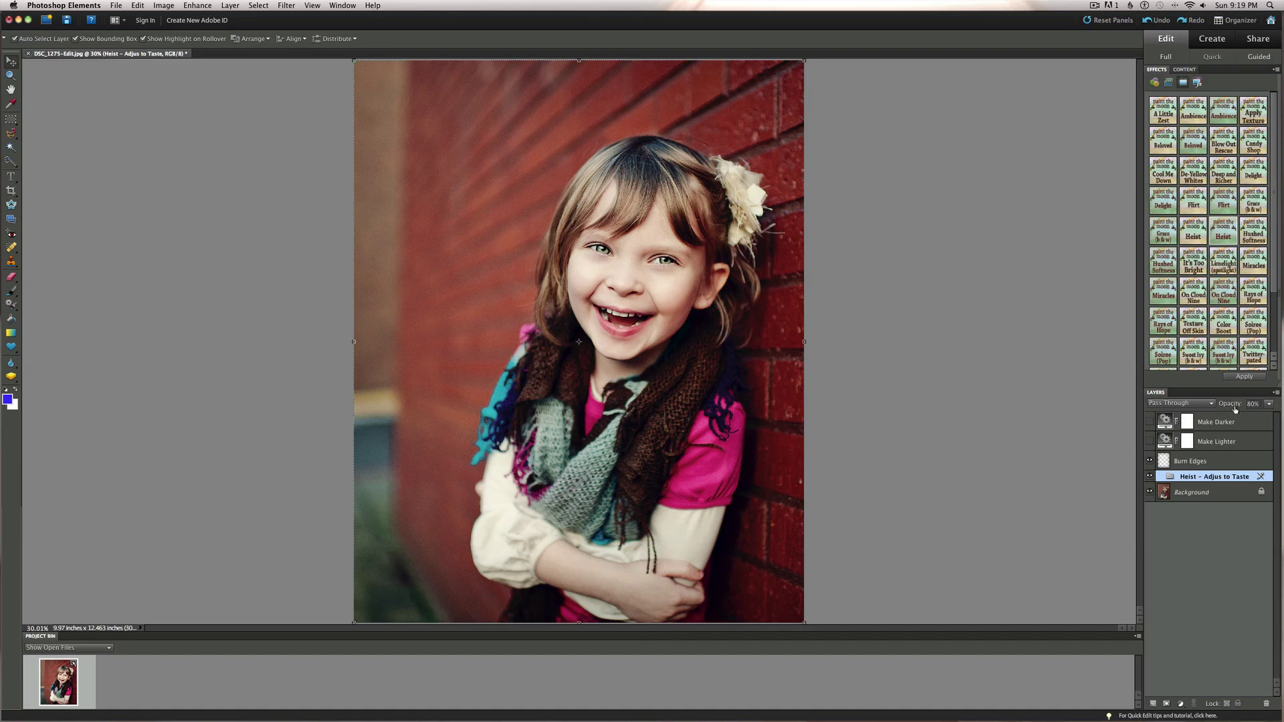
drag(1234, 409, 1271, 415)
Flatten the Heist stack, undo it with Edit > Undo Flatten Image, and relaunch PTM Heist.
right_click(1186, 493)
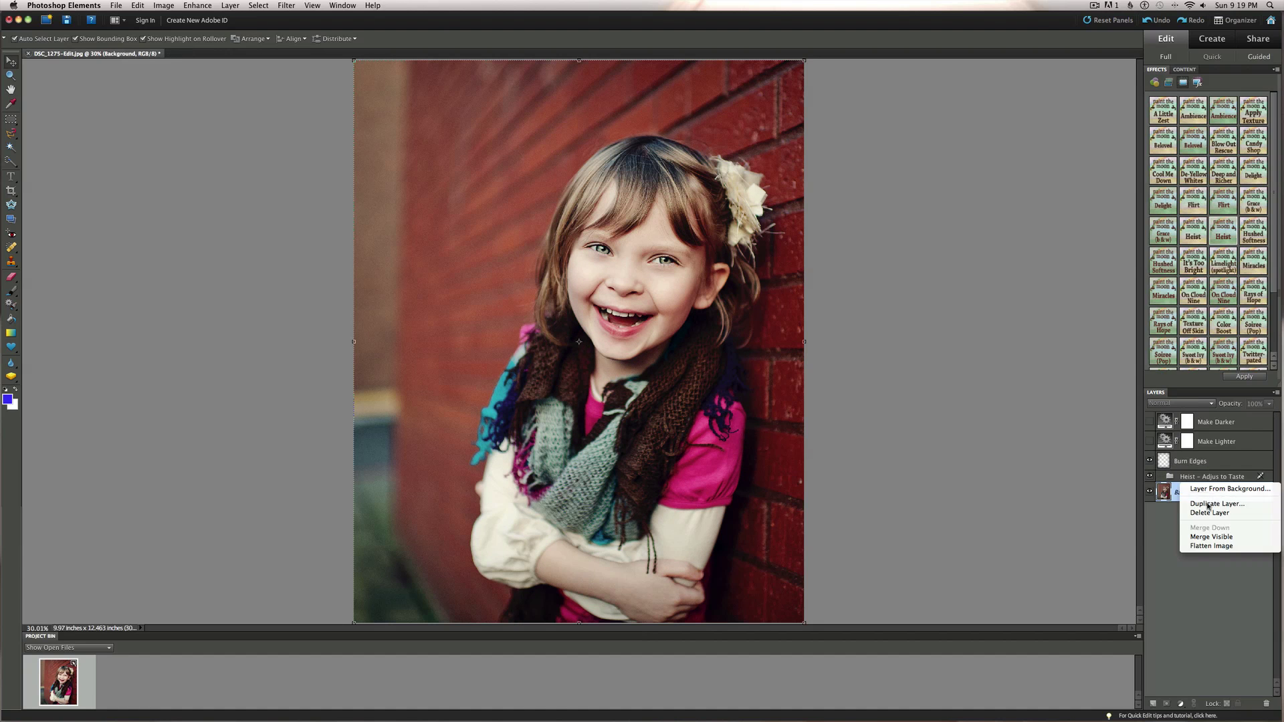
click(1210, 545)
key(Return)
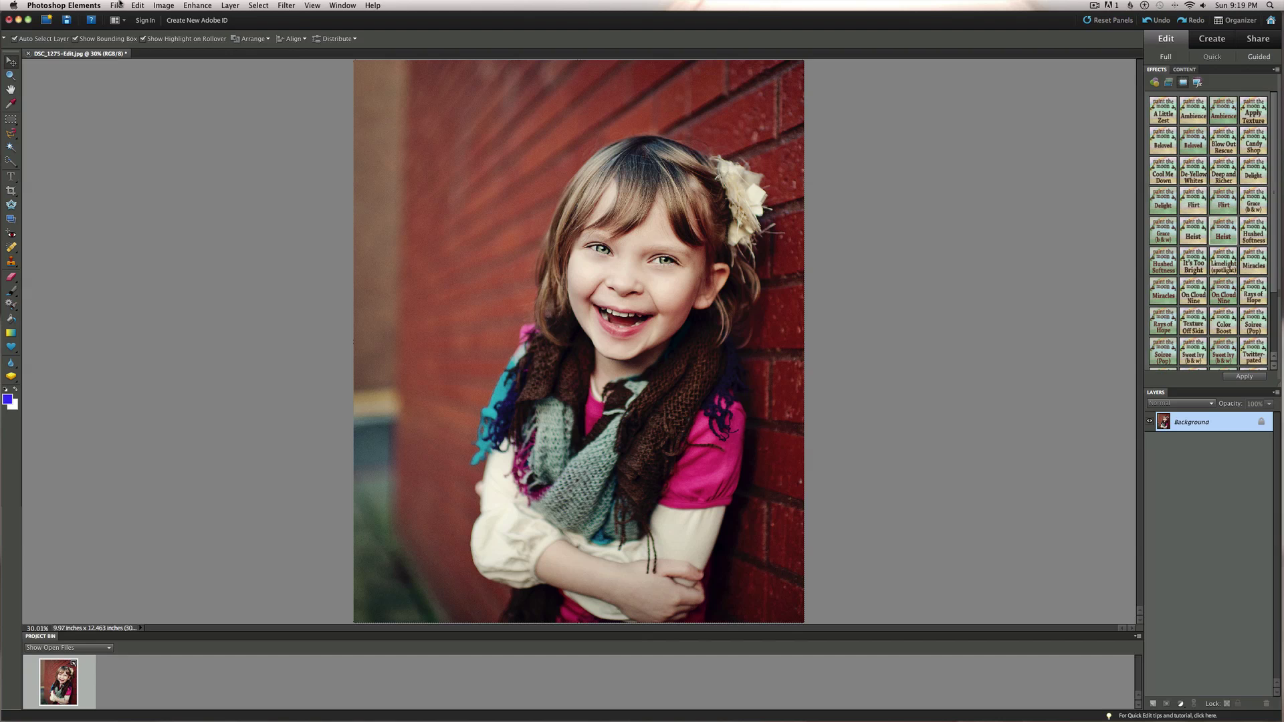
click(146, 5)
click(175, 17)
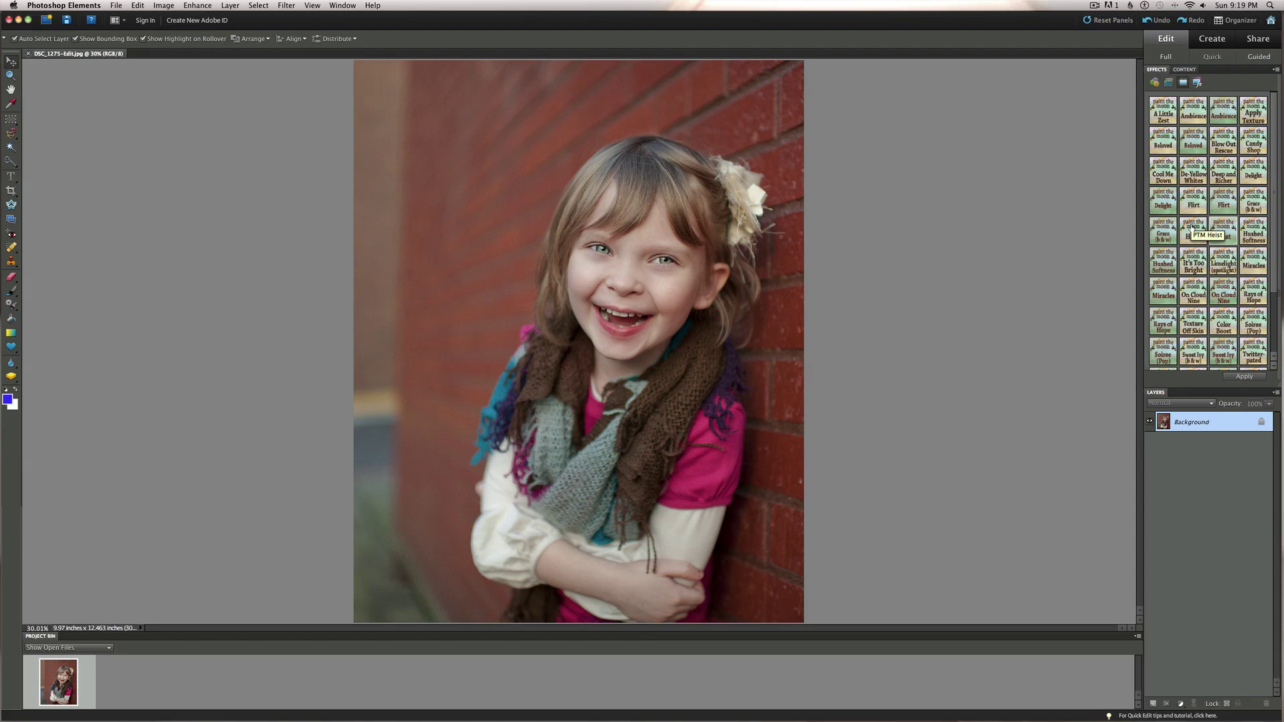
double_click(1192, 227)
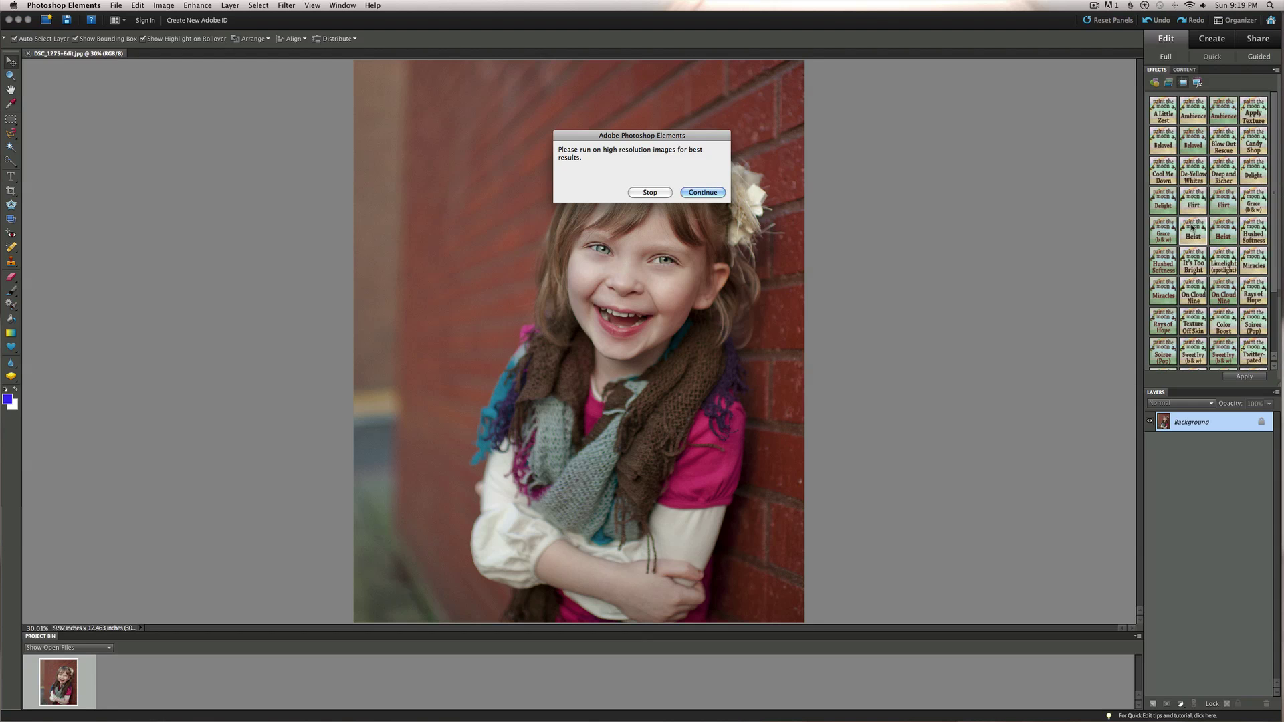
Let the Heist effect run, toggle the Brighten layer to compare, then select Background.
key(Return)
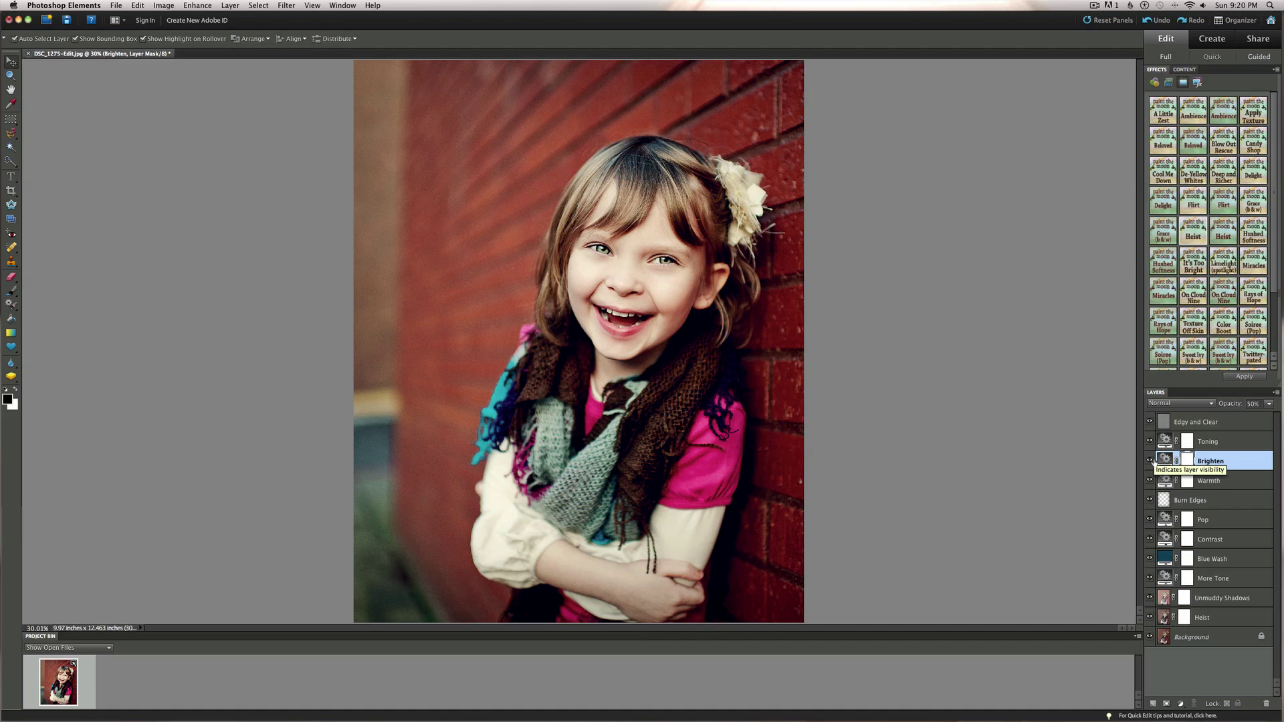
click(1149, 460)
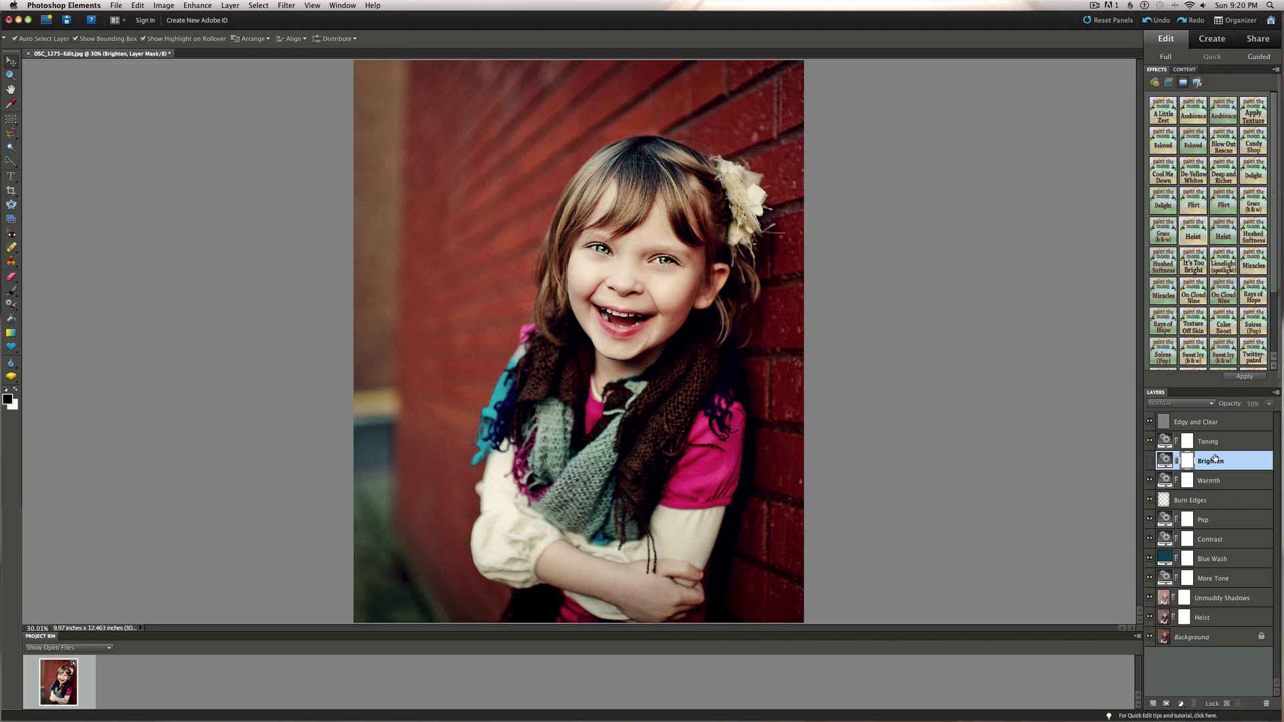
click(1181, 644)
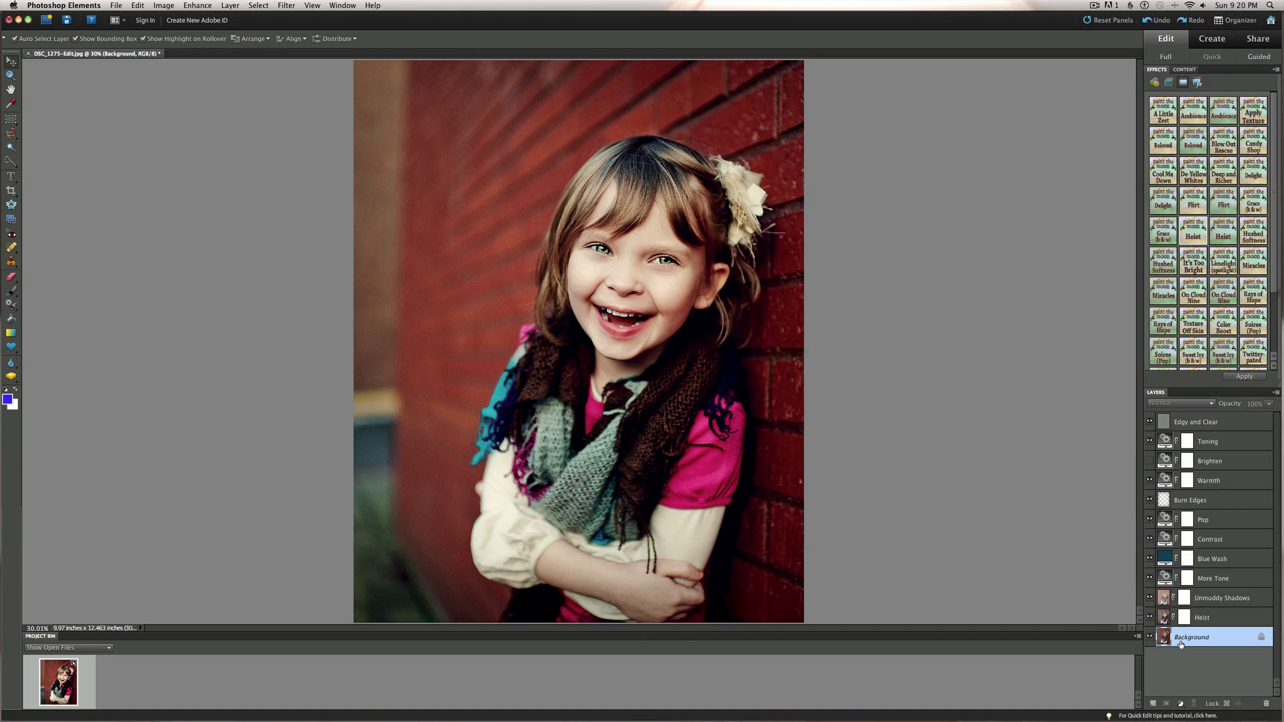
Duplicate Background with Cmd+J, select every layer up to Edgy and Clear, and merge with Cmd+E.
drag(1180, 644, 1180, 640)
key(super+j)
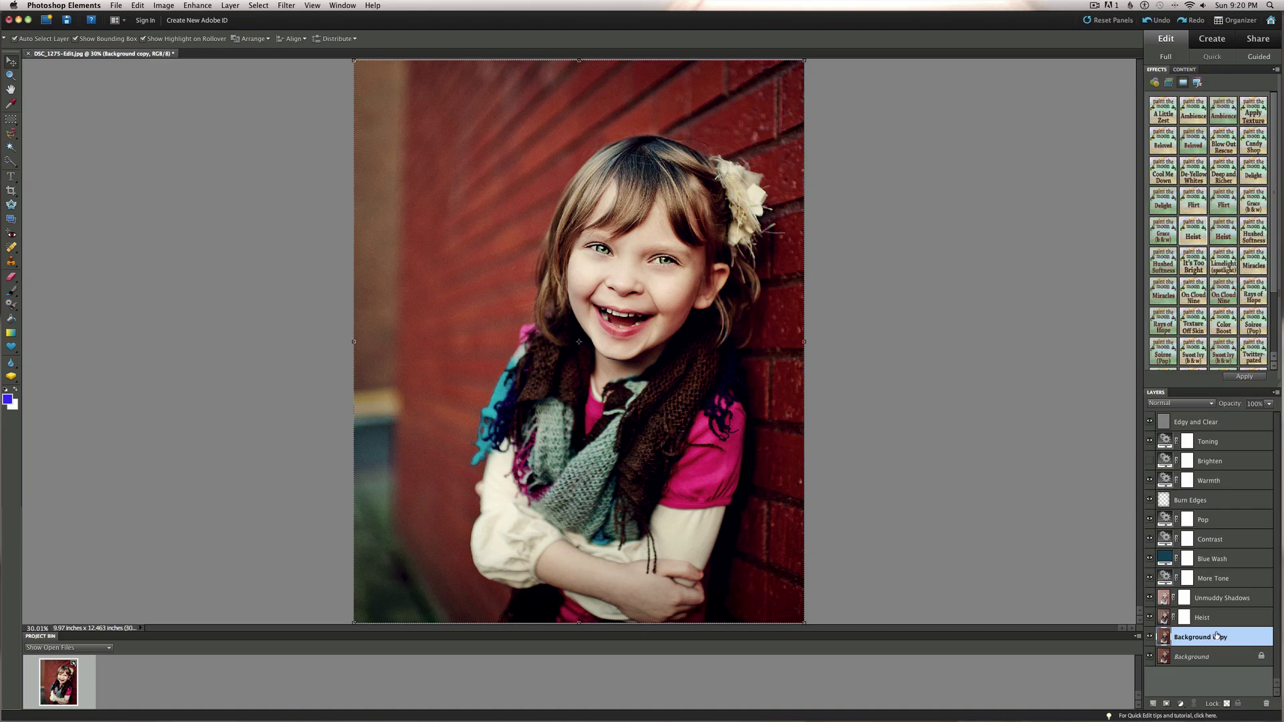
shift+click(1227, 422)
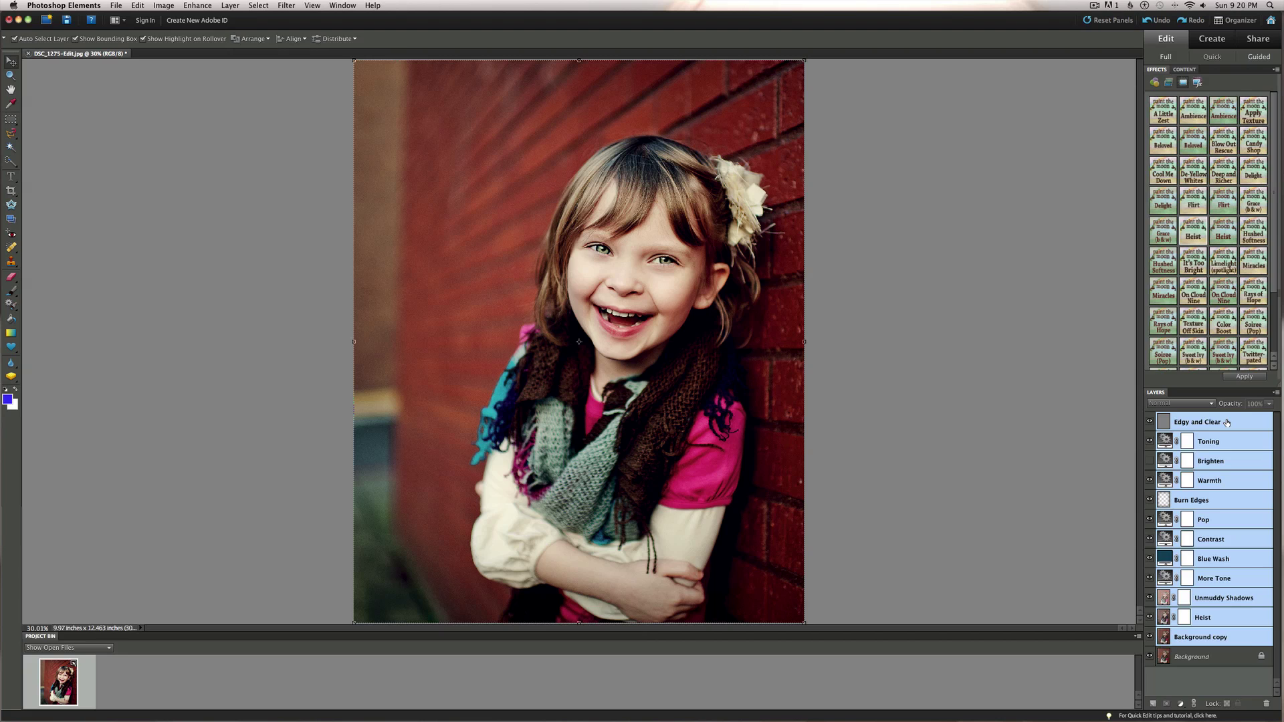
key(super+e)
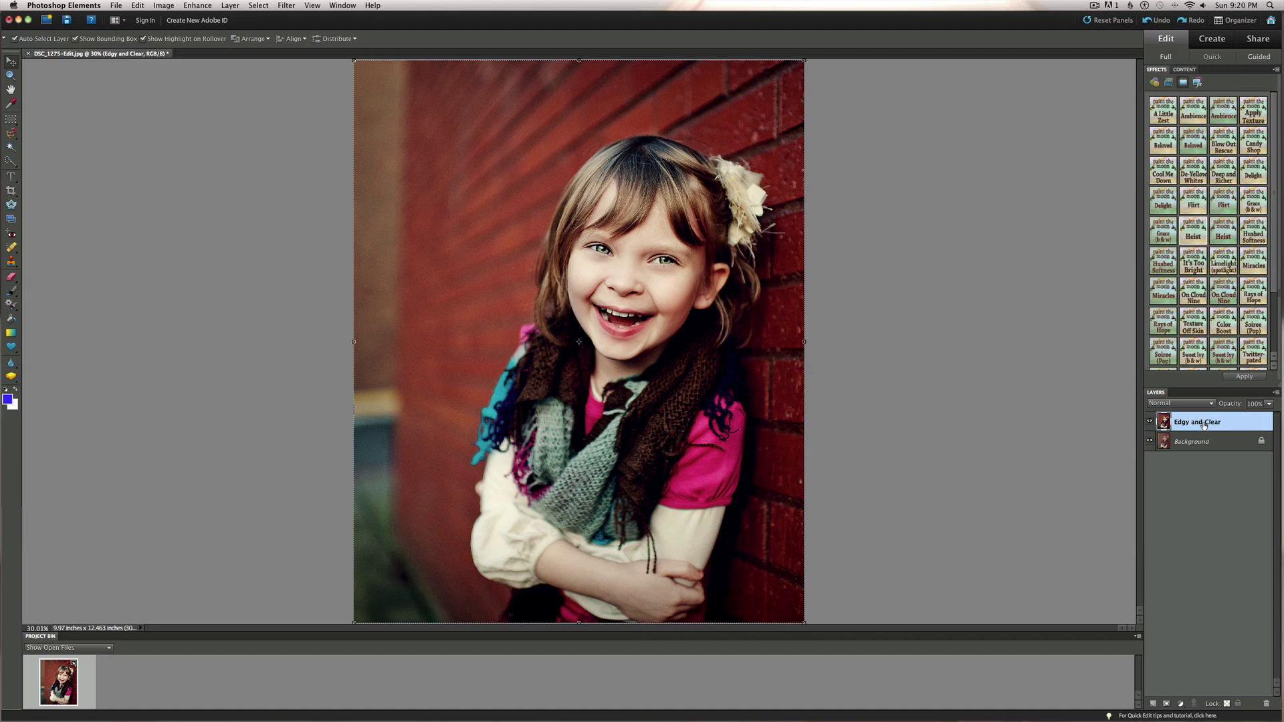
Rename the merged layer to 'Heist'.
double_click(1203, 426)
text(Heist)
key(Return)
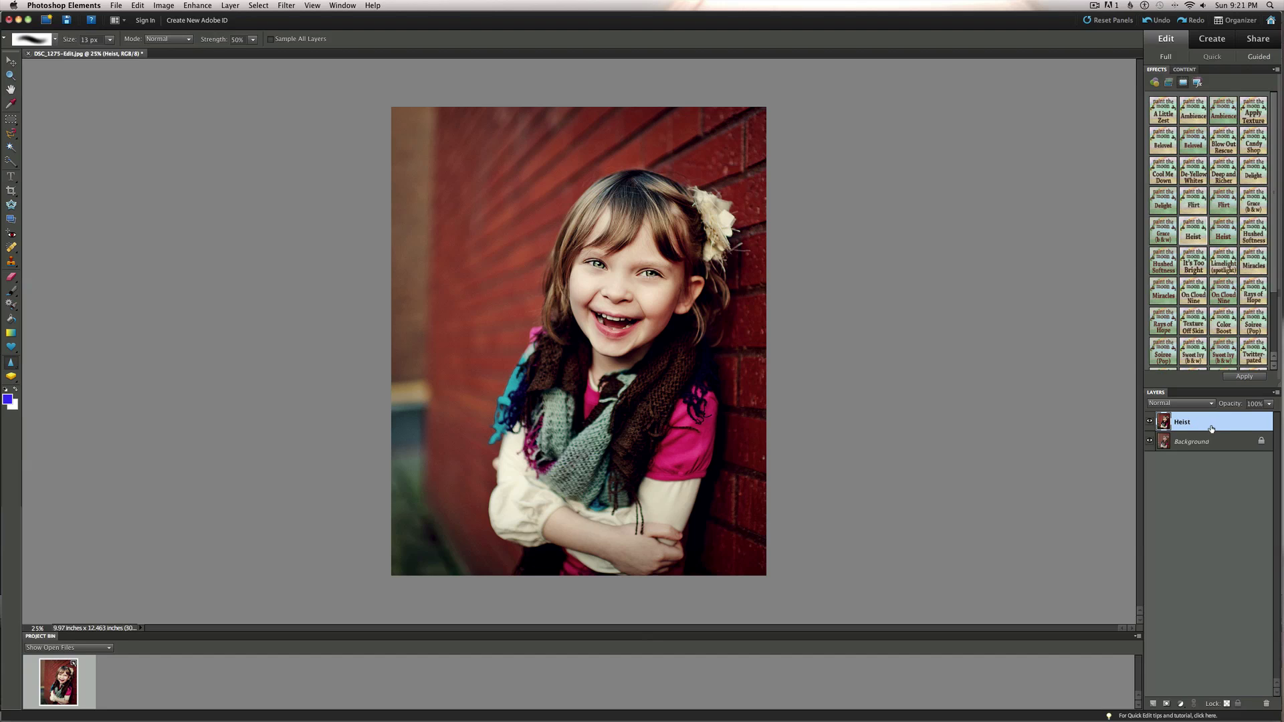
Adjust the Heist layer's opacity, trying 0%, 100% and 65%, and settle near 74%.
click(1240, 407)
drag(1239, 406, 1182, 406)
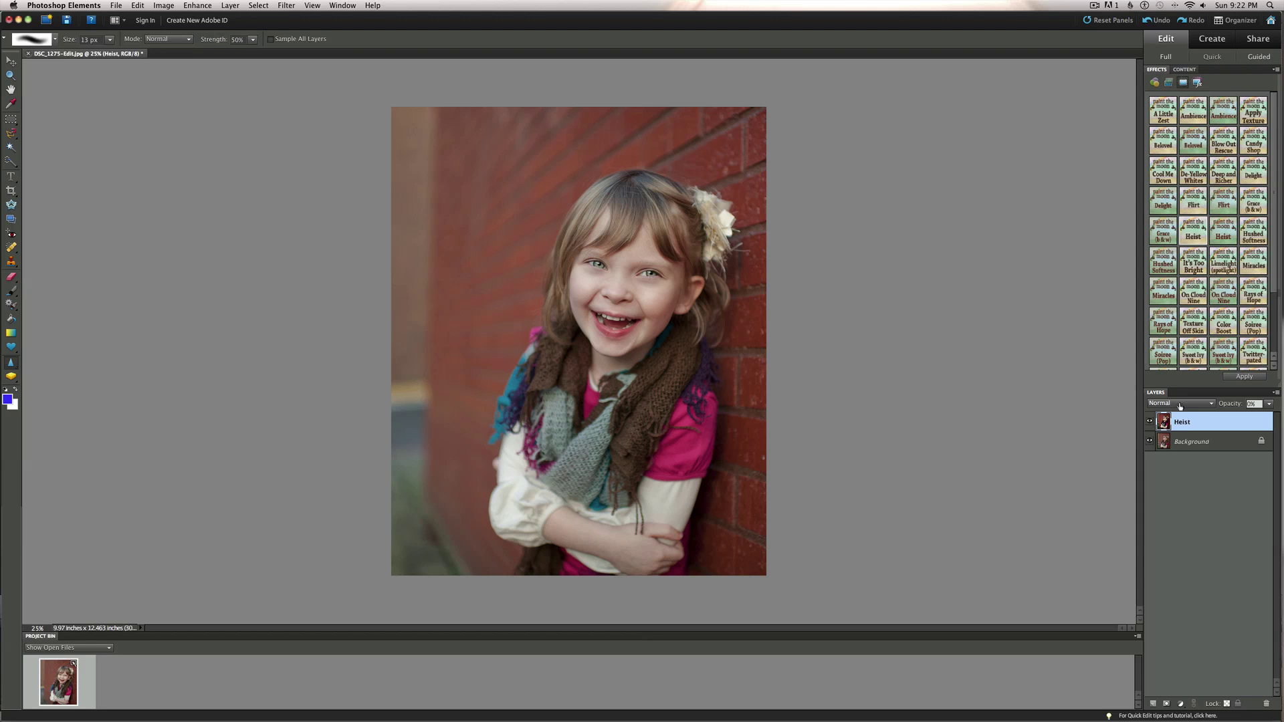
text(100)
key(Return)
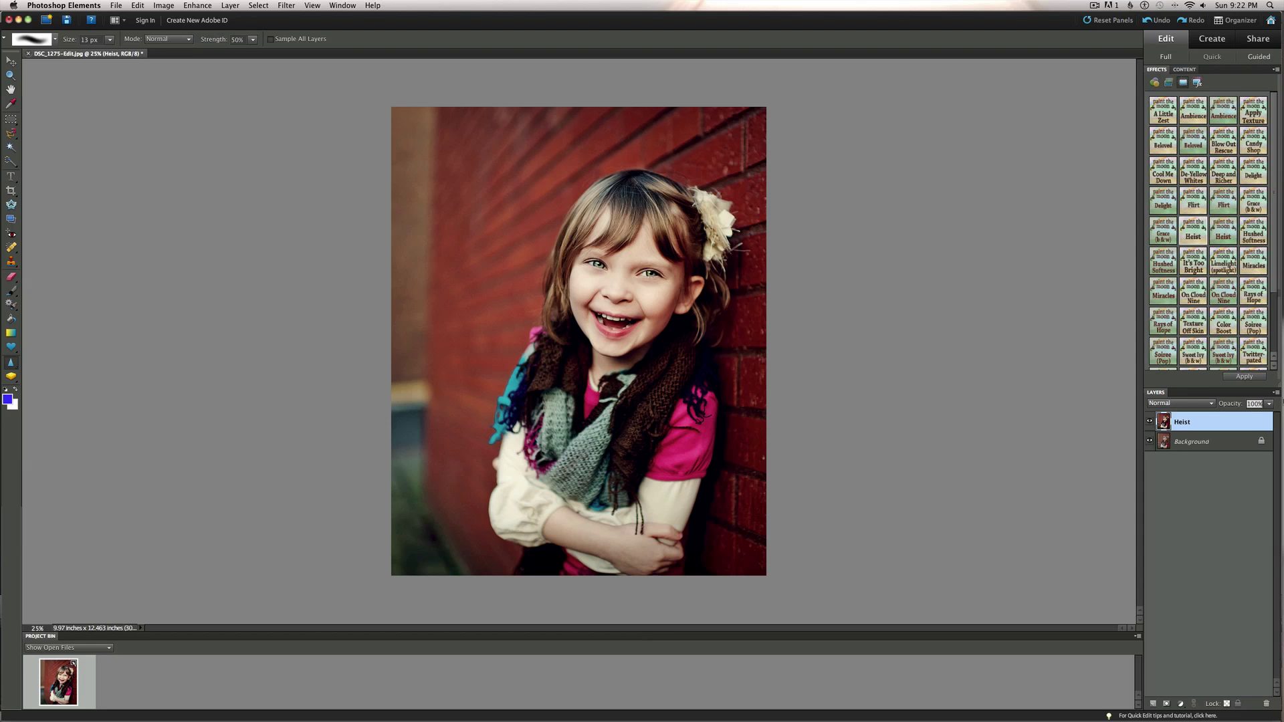
text(65)
key(Return)
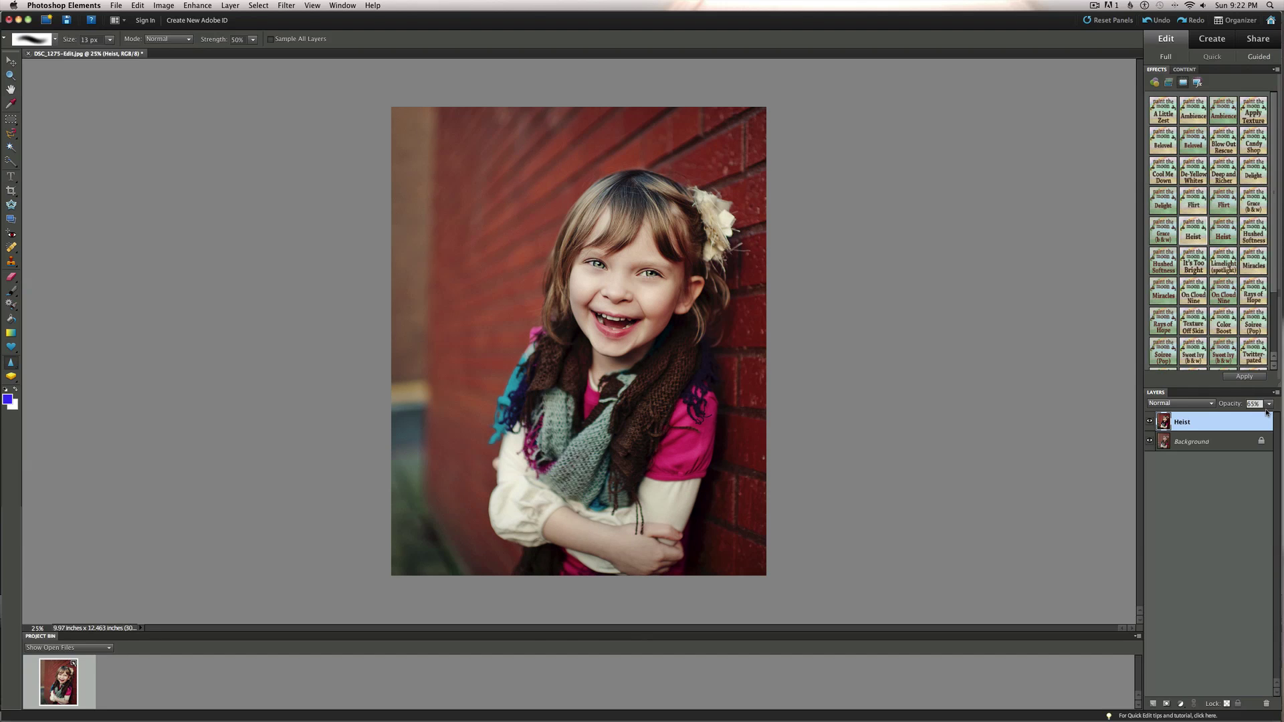
drag(1267, 412, 1271, 413)
Delete the Heist layer and apply the Grace (b&w) effect to the portrait.
right_click(1207, 422)
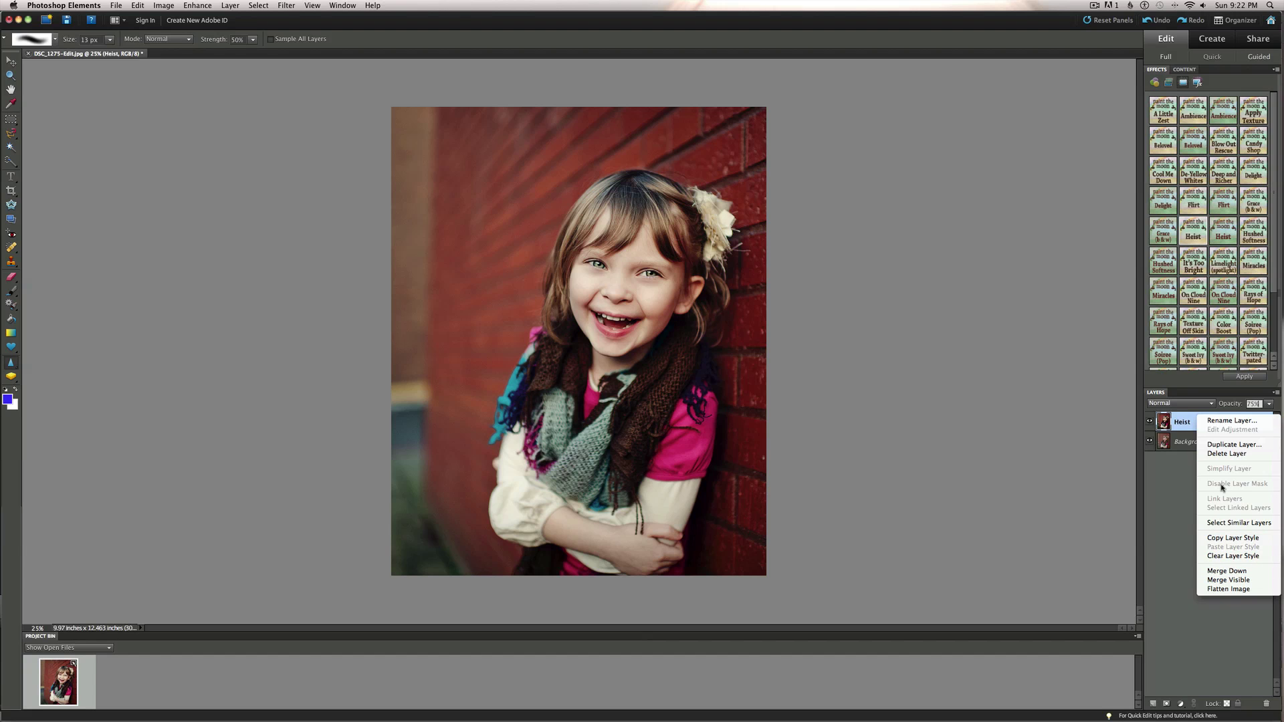
click(1222, 454)
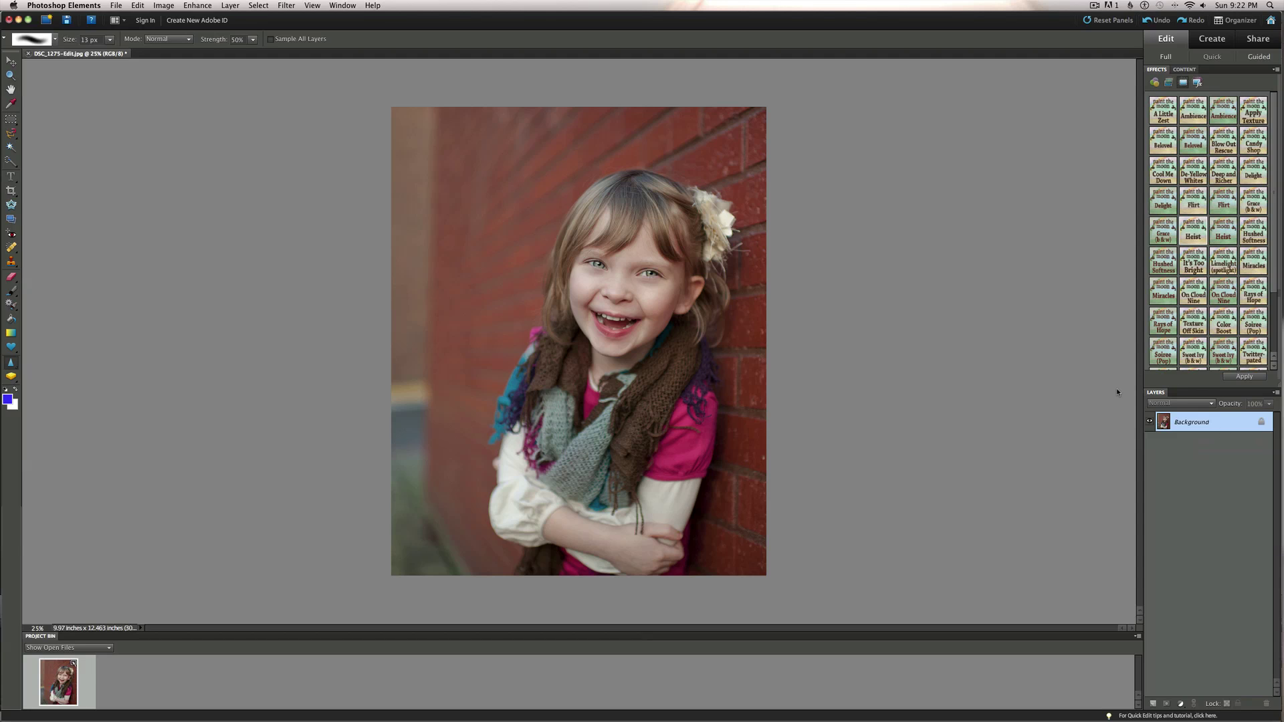
double_click(1256, 200)
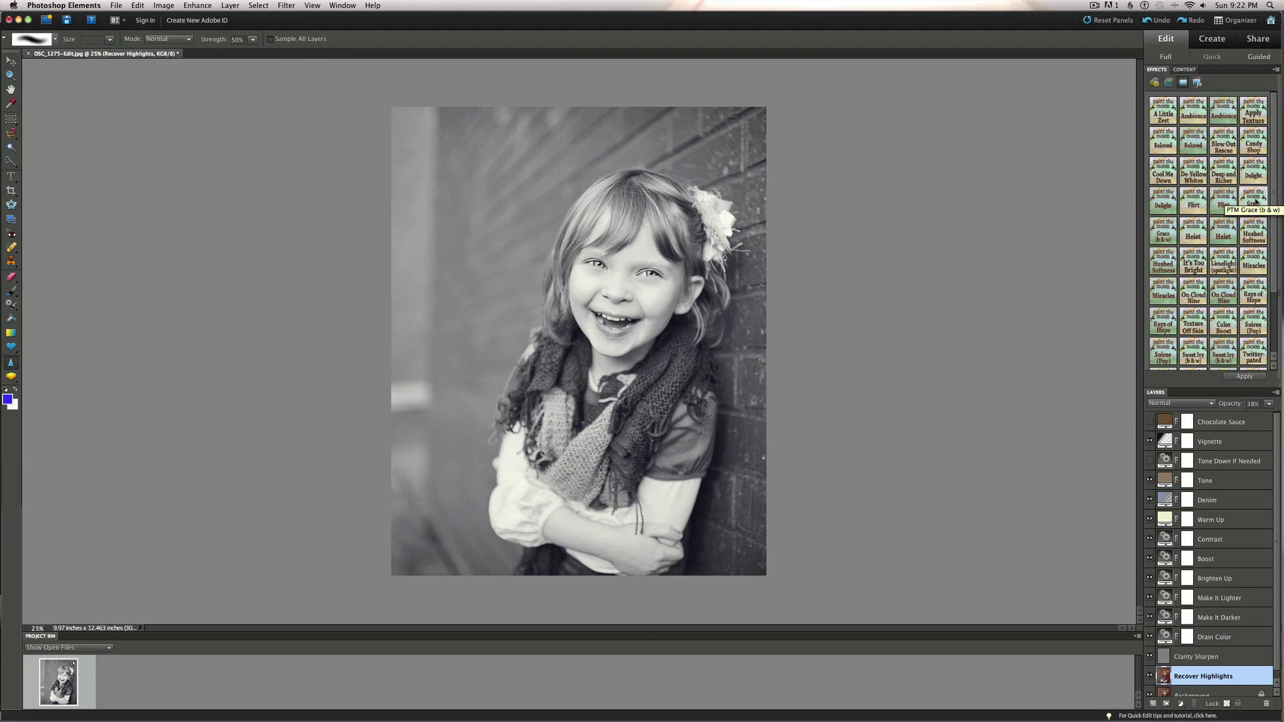
Turn on the Chocolate Sauce layer and raise its opacity to about 50%.
click(1187, 480)
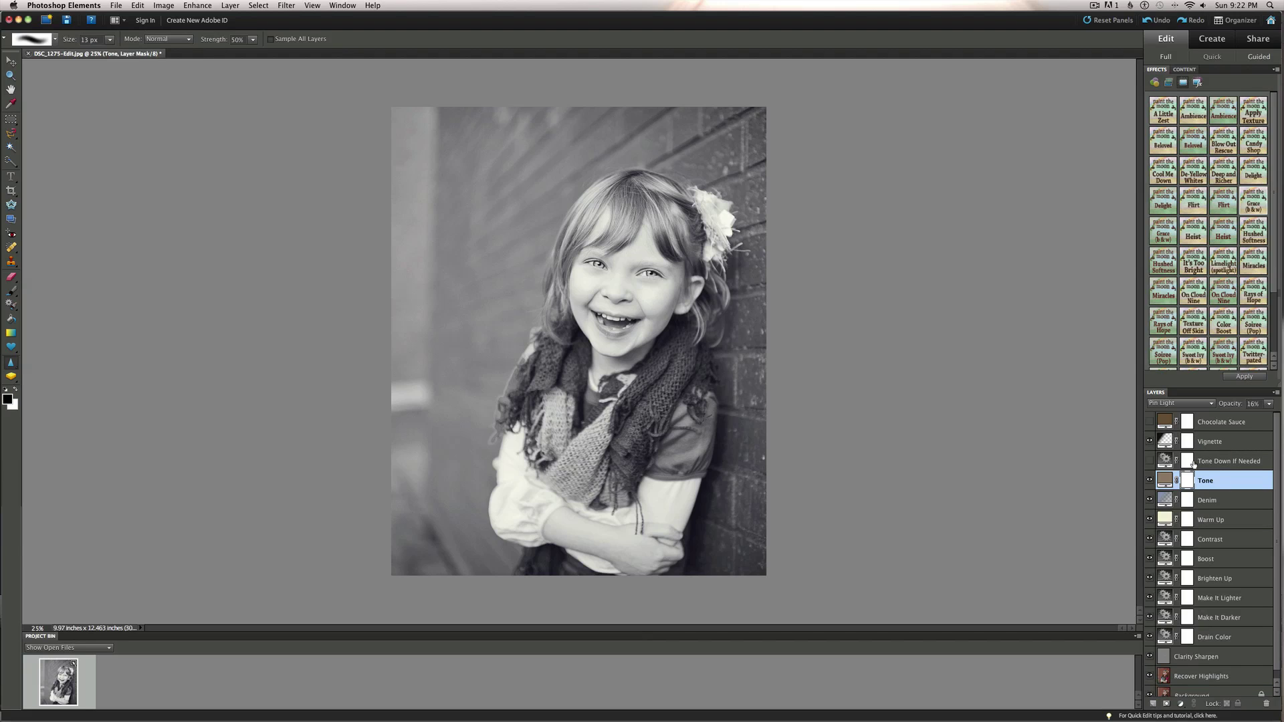
click(1149, 421)
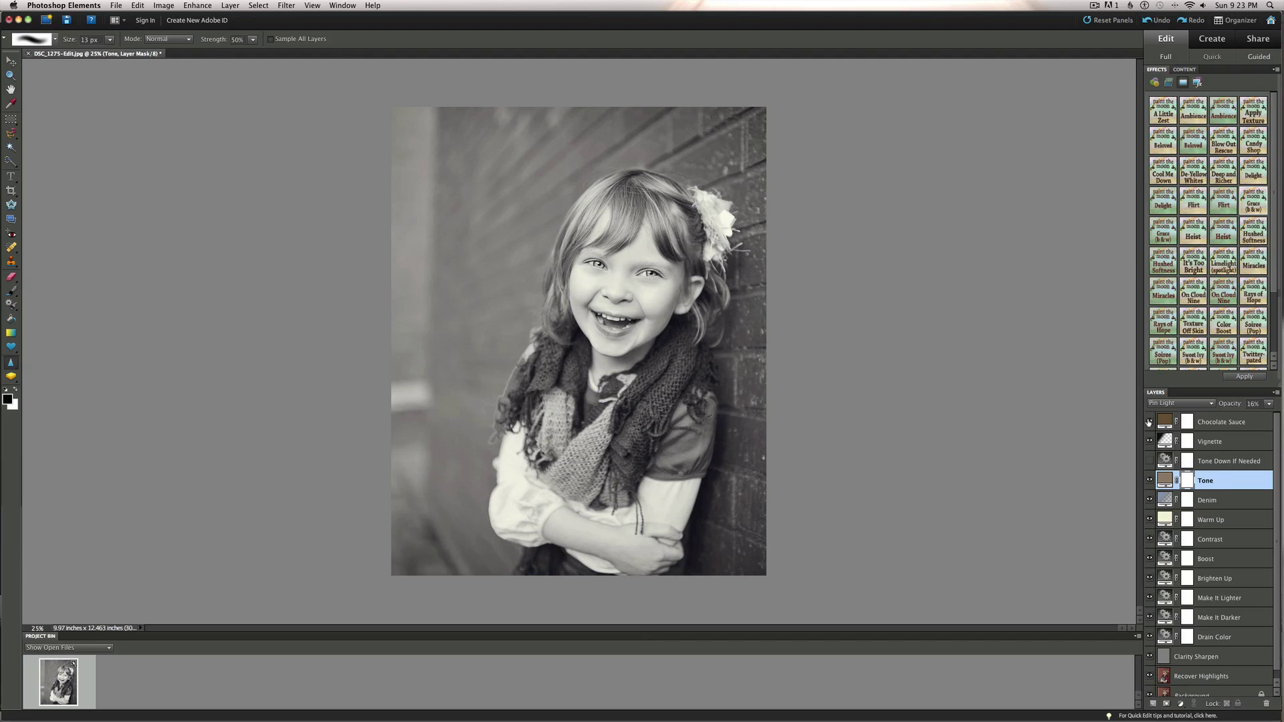
click(1188, 421)
drag(1228, 408, 1240, 408)
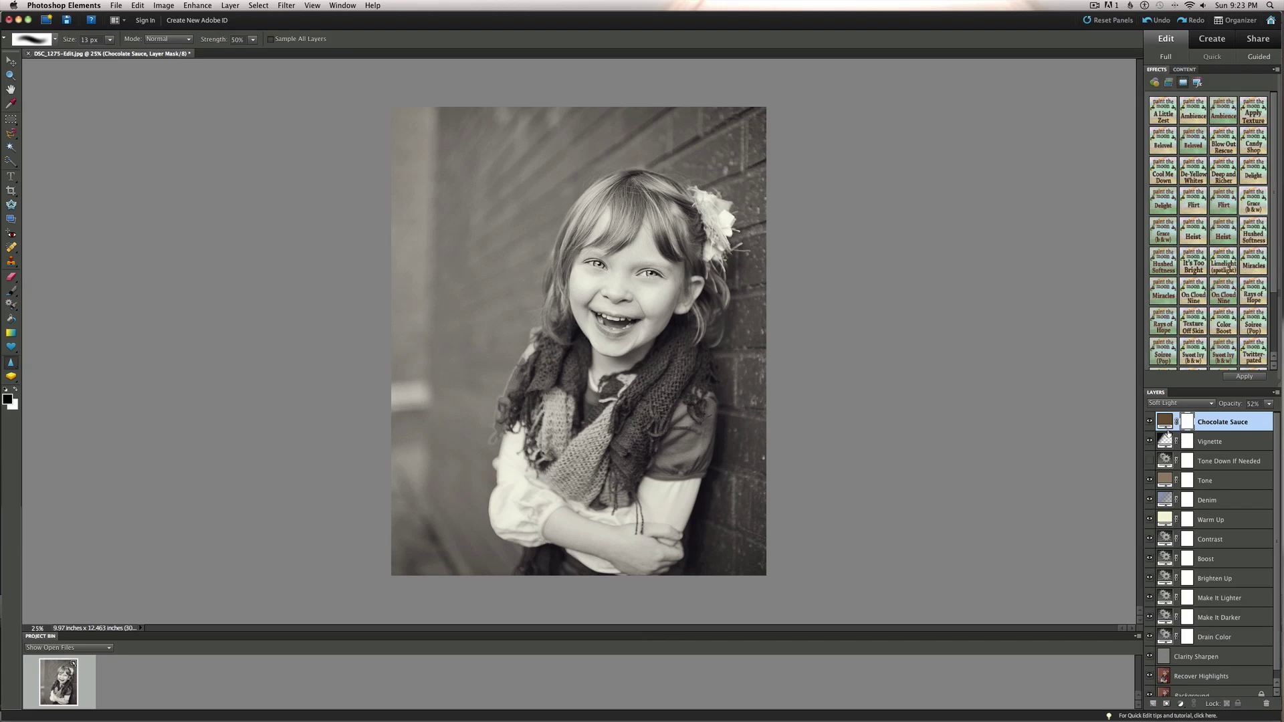
Toggle the Vignette layer off and on, then inspect Denim's Layer Properties without changes.
click(1151, 441)
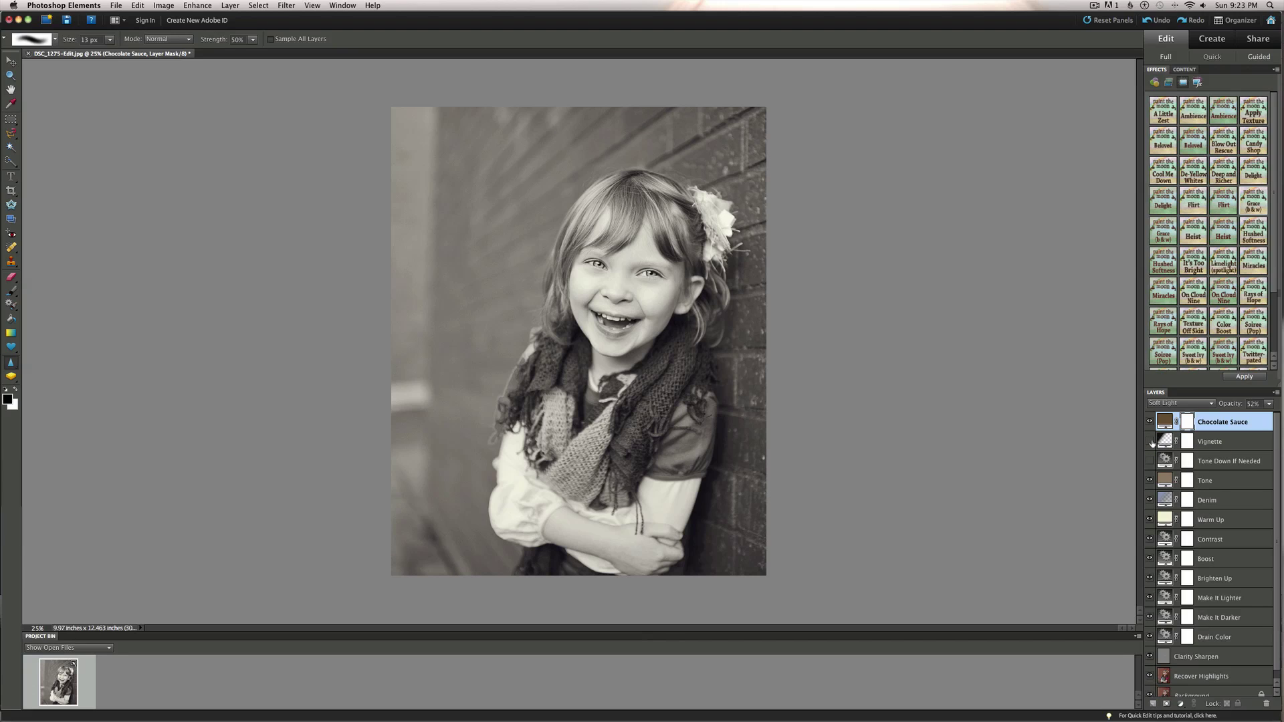
click(1151, 441)
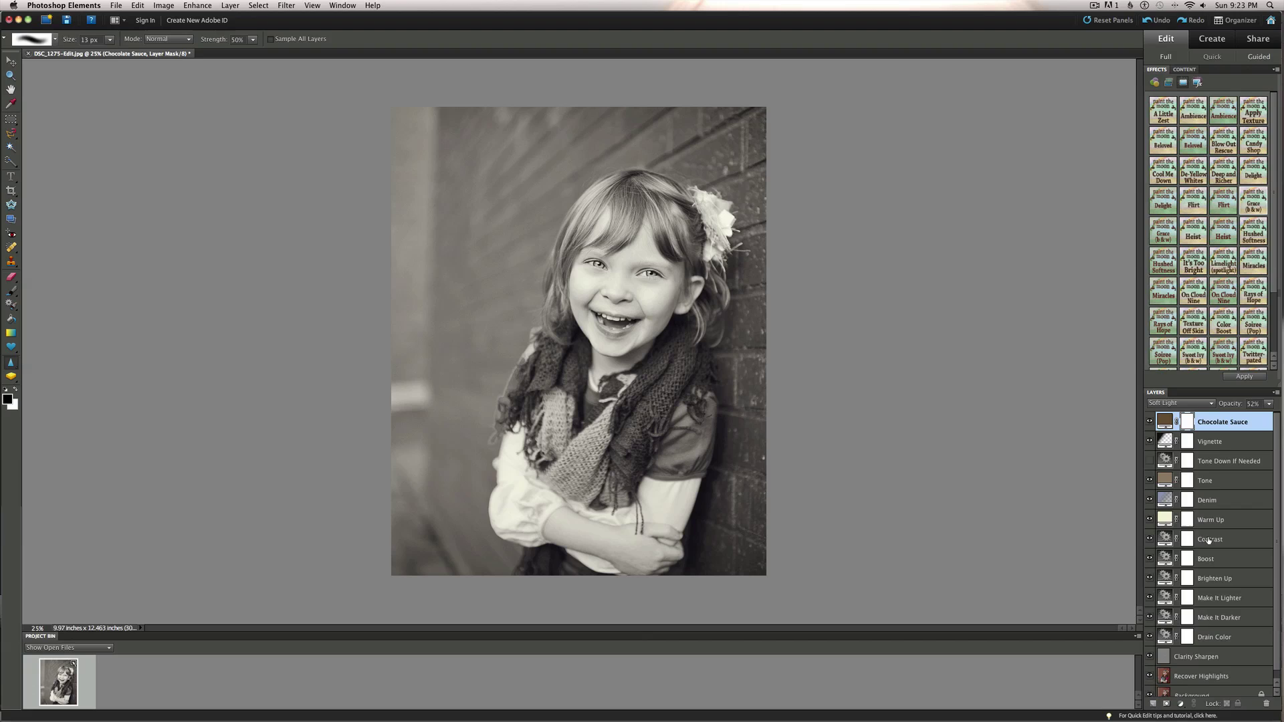
click(1195, 505)
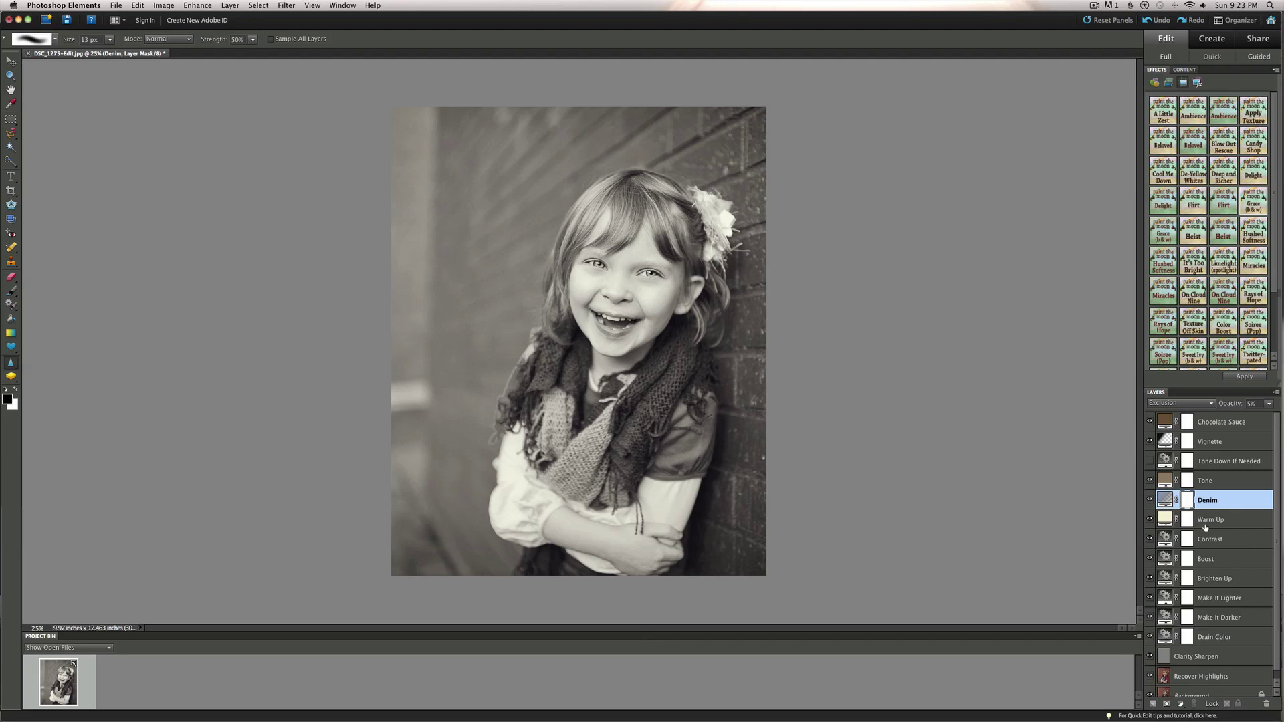
double_click(1159, 505)
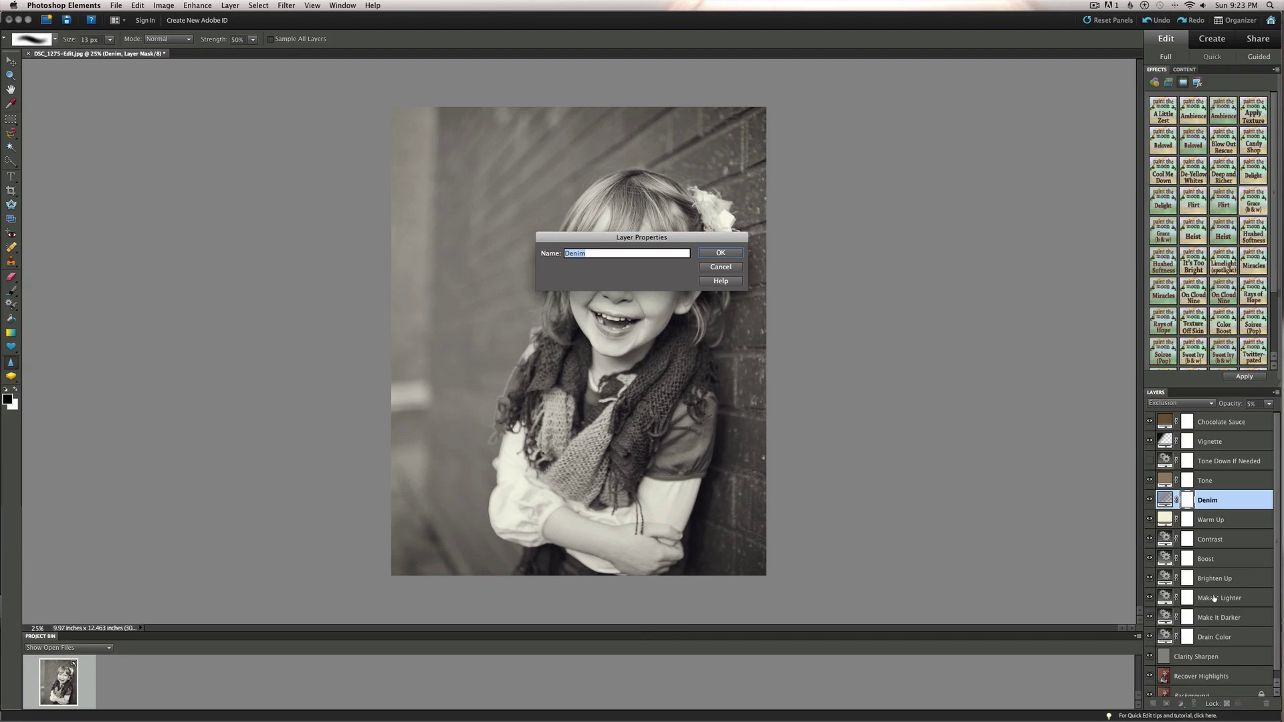
click(711, 253)
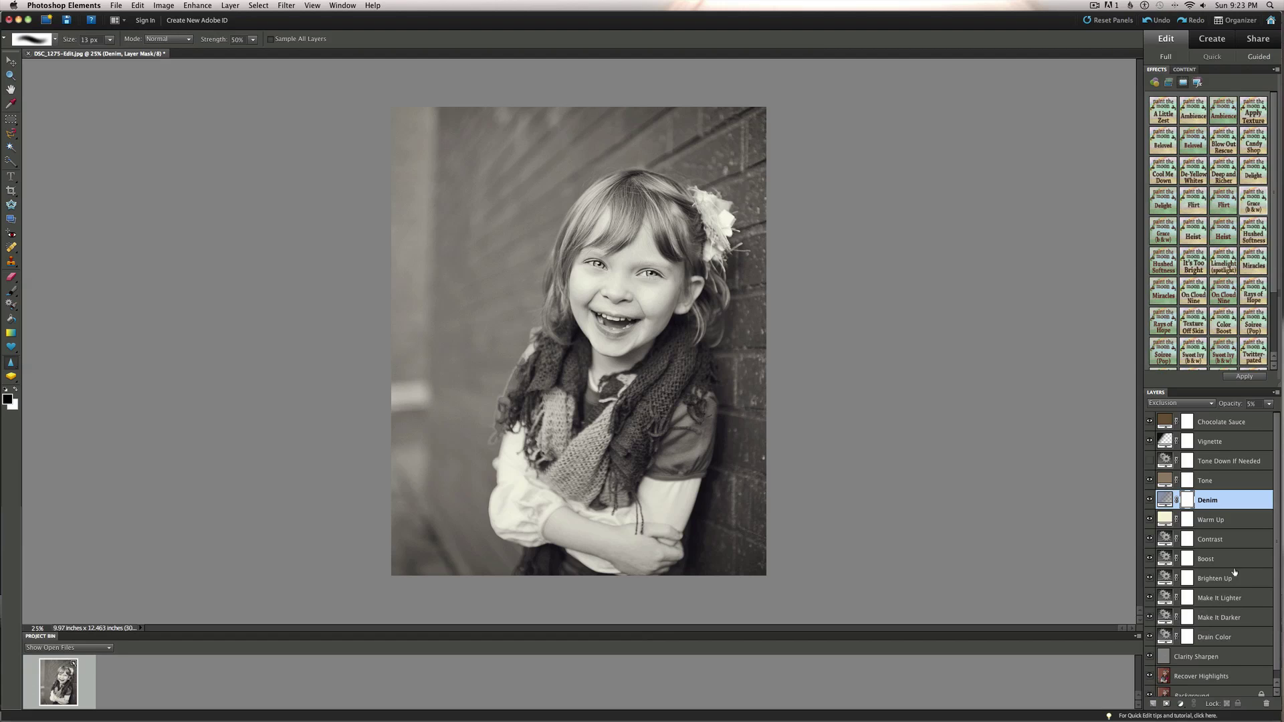
scroll(1226, 660, down, 1)
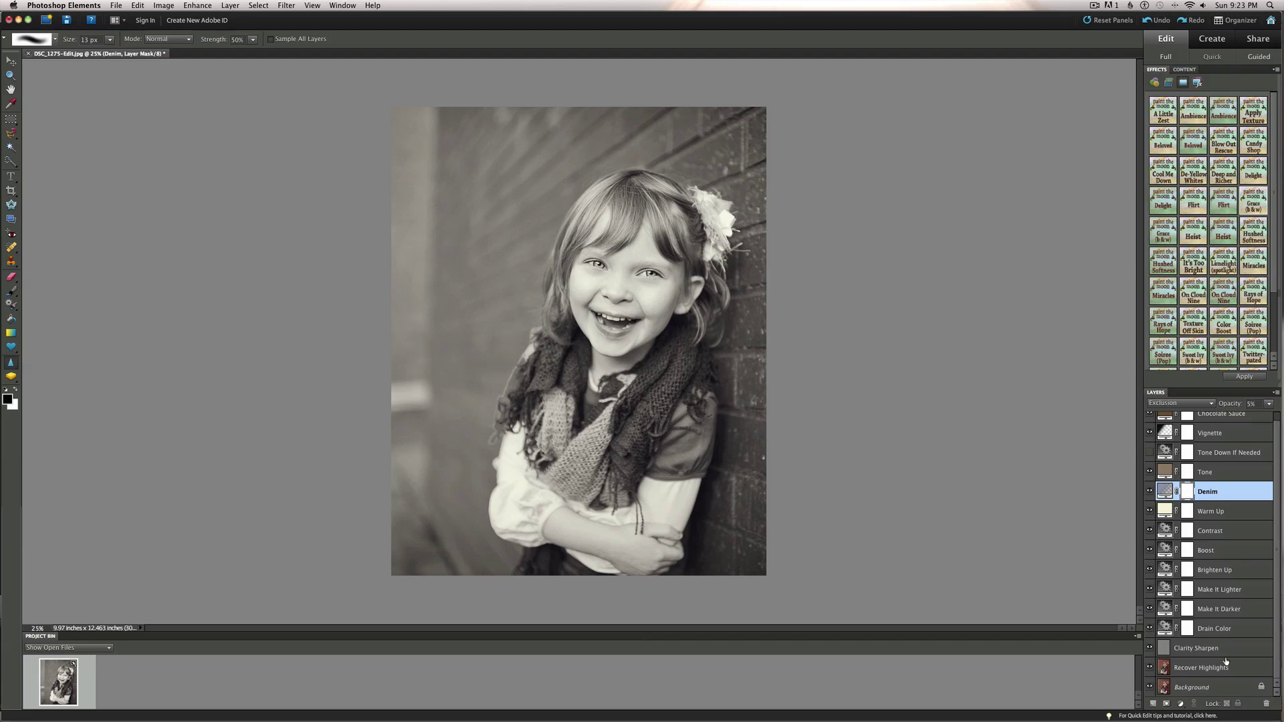
Lower the Recover Highlights layer's opacity to 55%.
click(1188, 669)
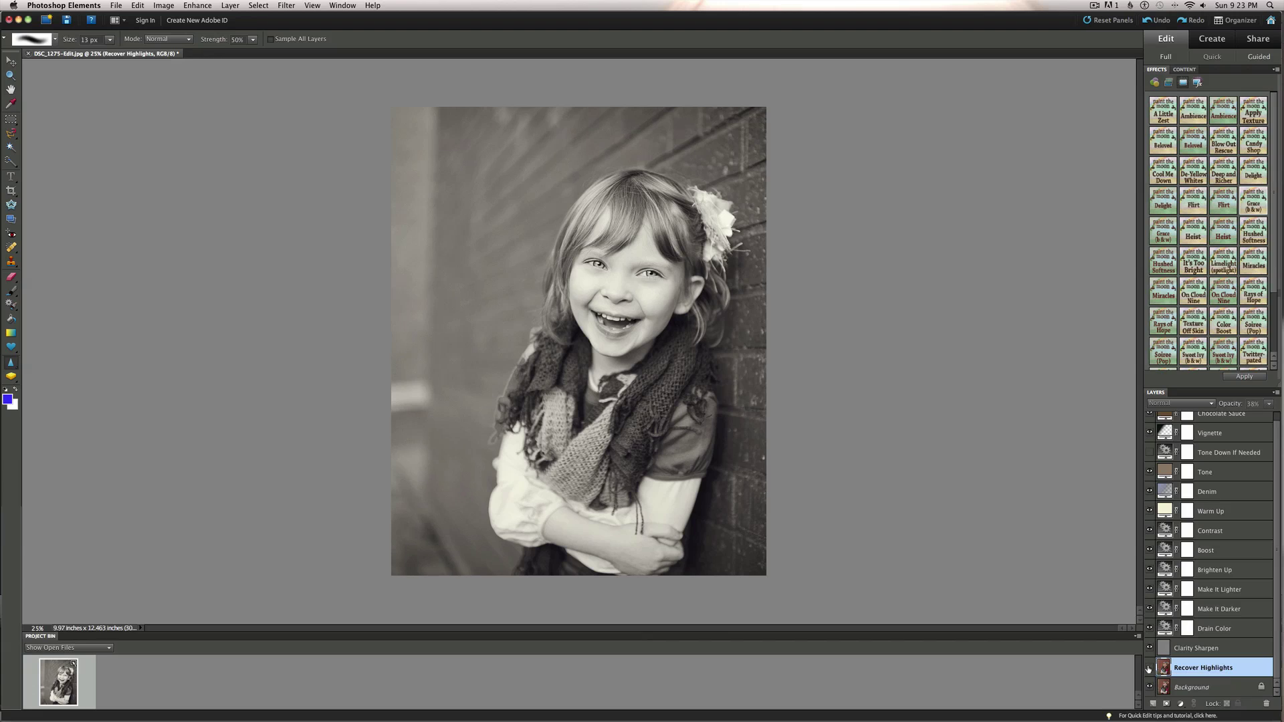
click(1248, 405)
text(55)
key(Return)
scroll(1225, 461, up, 1)
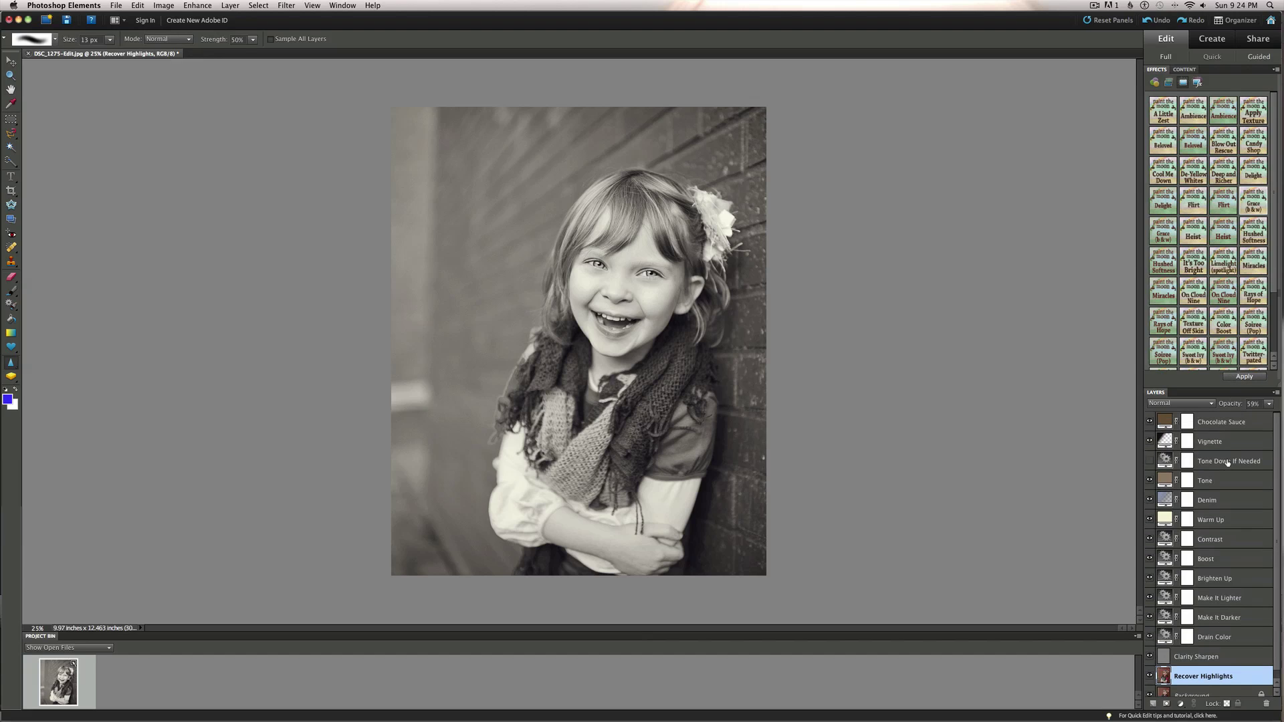